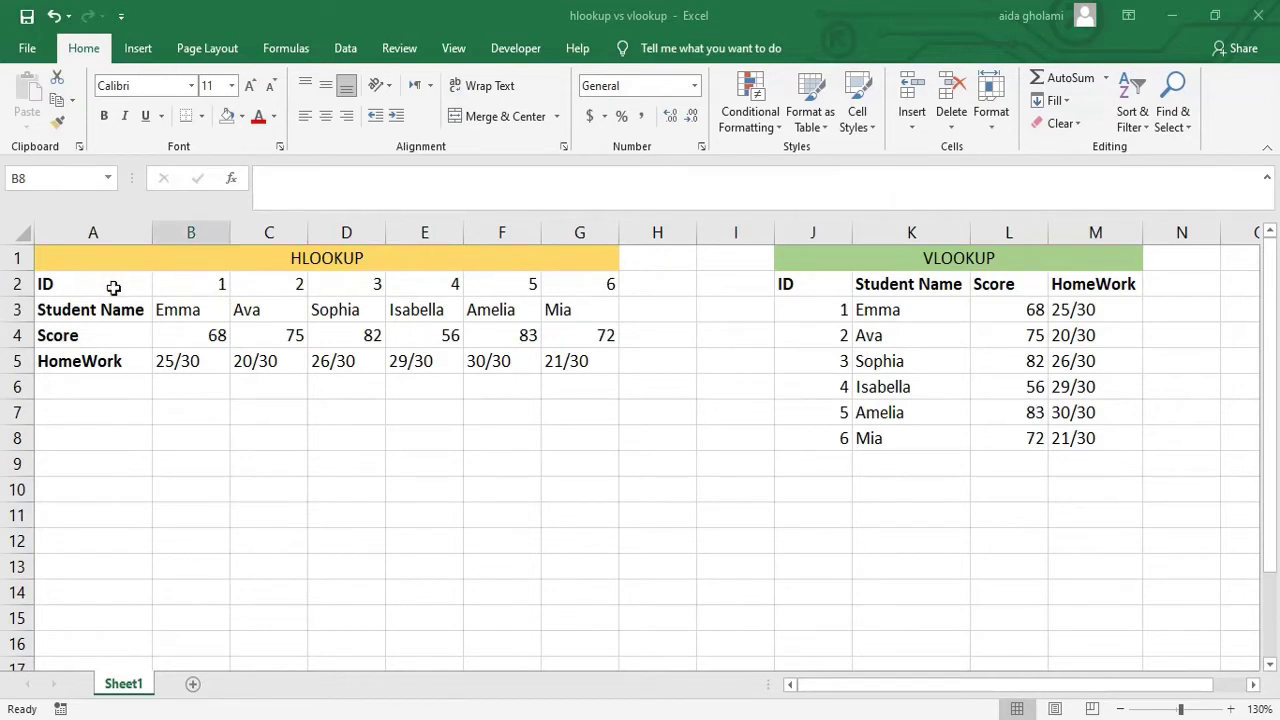
Step: Select the labels, headers and columns of the horizontal and vertical tables to review them
{"action": "left_click_drag", "start_coordinate": [86, 286], "coordinate": [90, 366]}
{"action": "left_click_drag", "start_coordinate": [68, 290], "coordinate": [595, 360]}
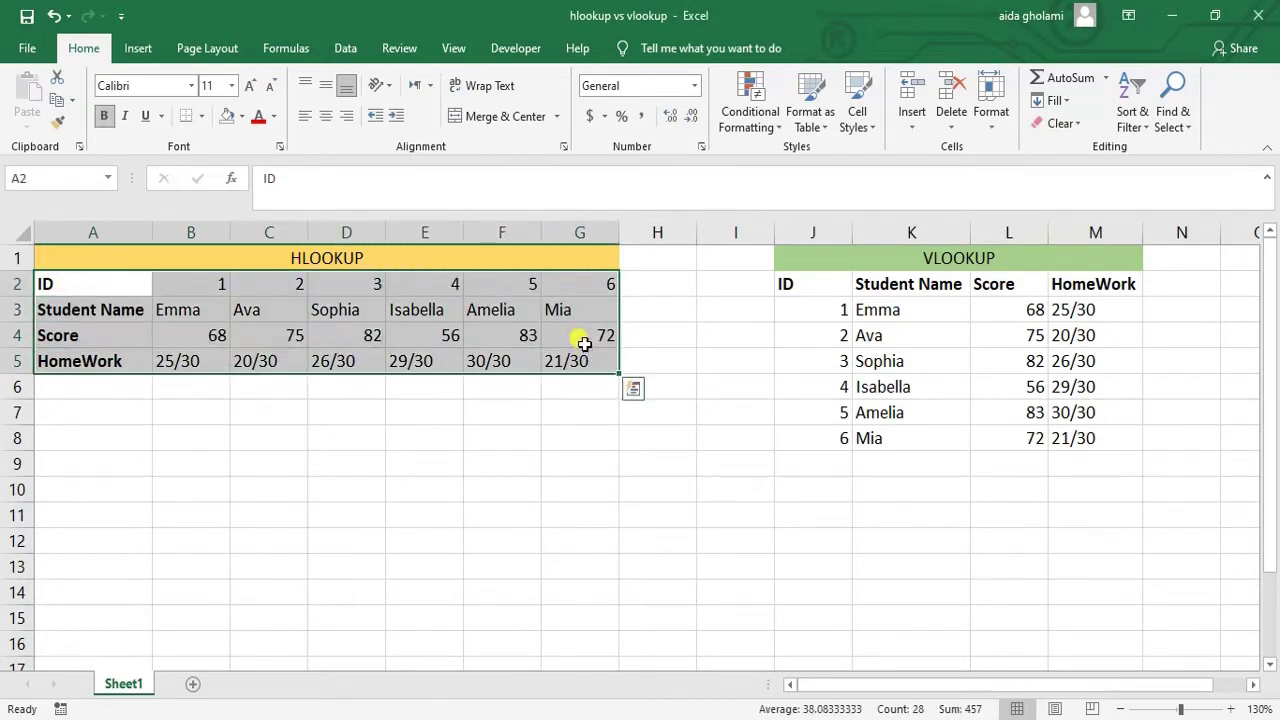
{"action": "left_click", "coordinate": [899, 296]}
{"action": "left_click_drag", "start_coordinate": [826, 294], "coordinate": [1066, 449]}
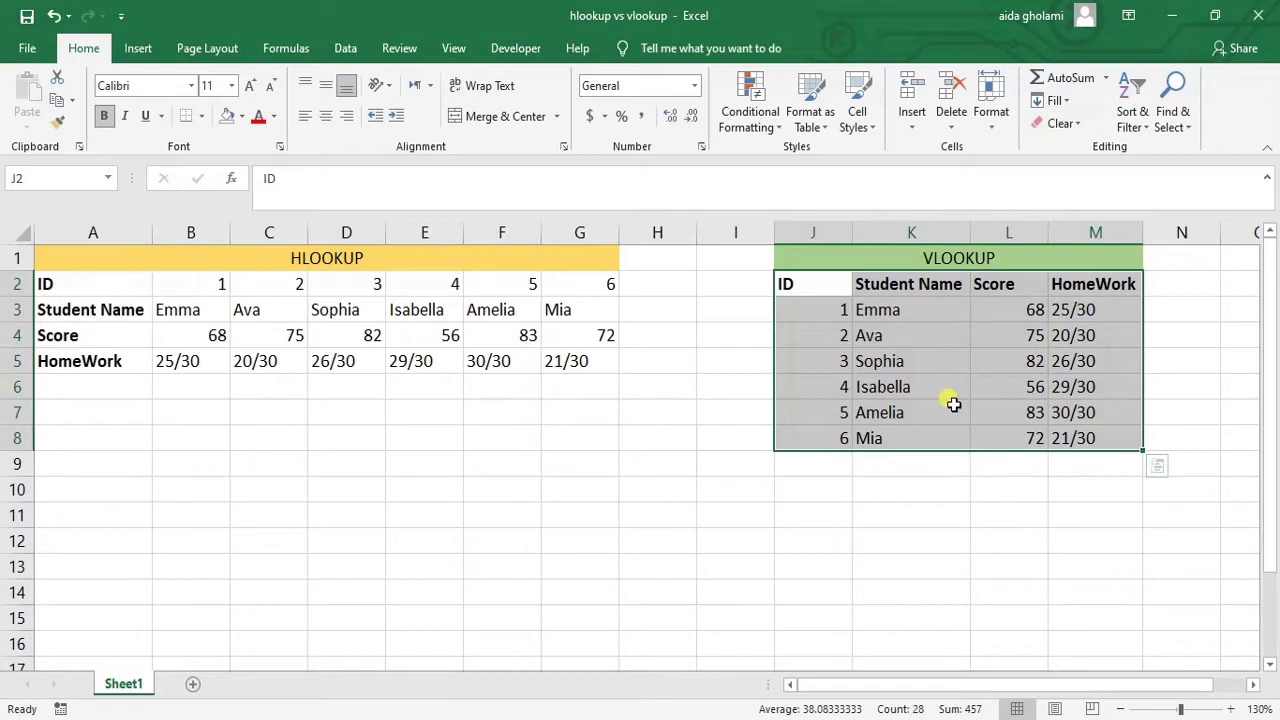
{"action": "left_click", "coordinate": [850, 336]}
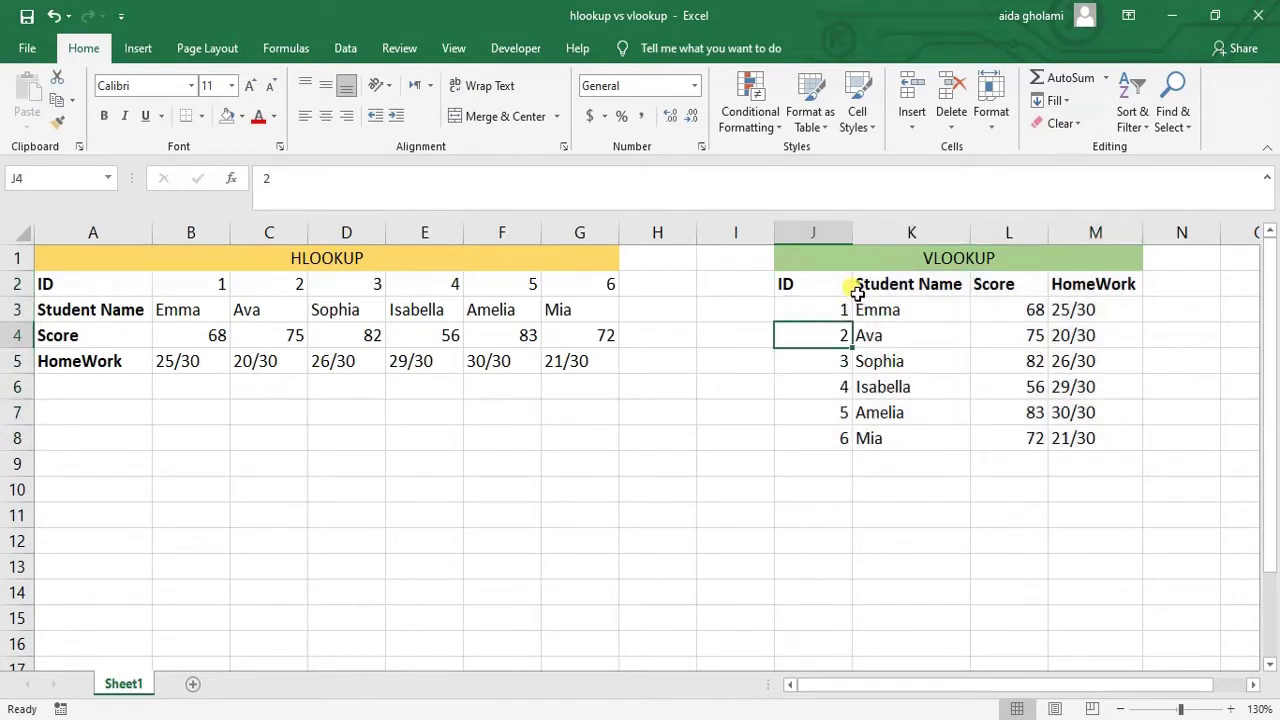
{"action": "left_click", "coordinate": [836, 289]}
{"action": "left_click_drag", "start_coordinate": [836, 289], "coordinate": [1083, 282]}
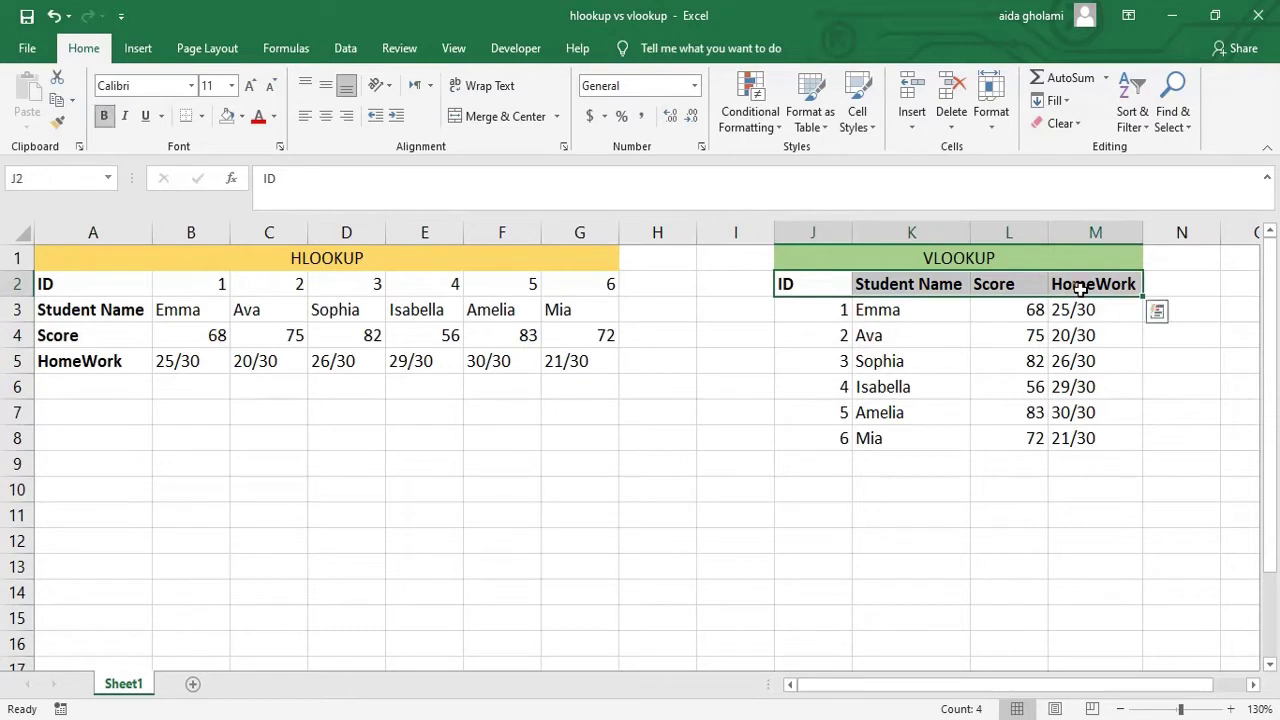
{"action": "left_click_drag", "start_coordinate": [103, 284], "coordinate": [109, 363]}
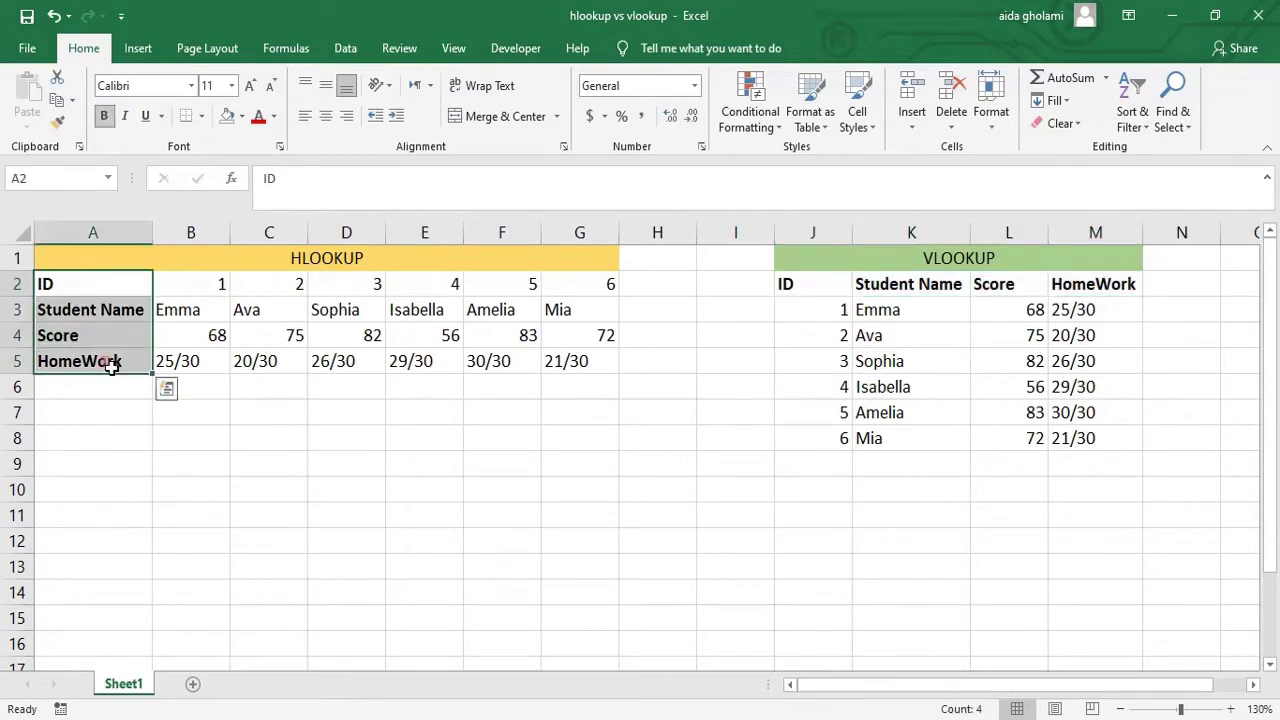
{"action": "left_click", "coordinate": [744, 363]}
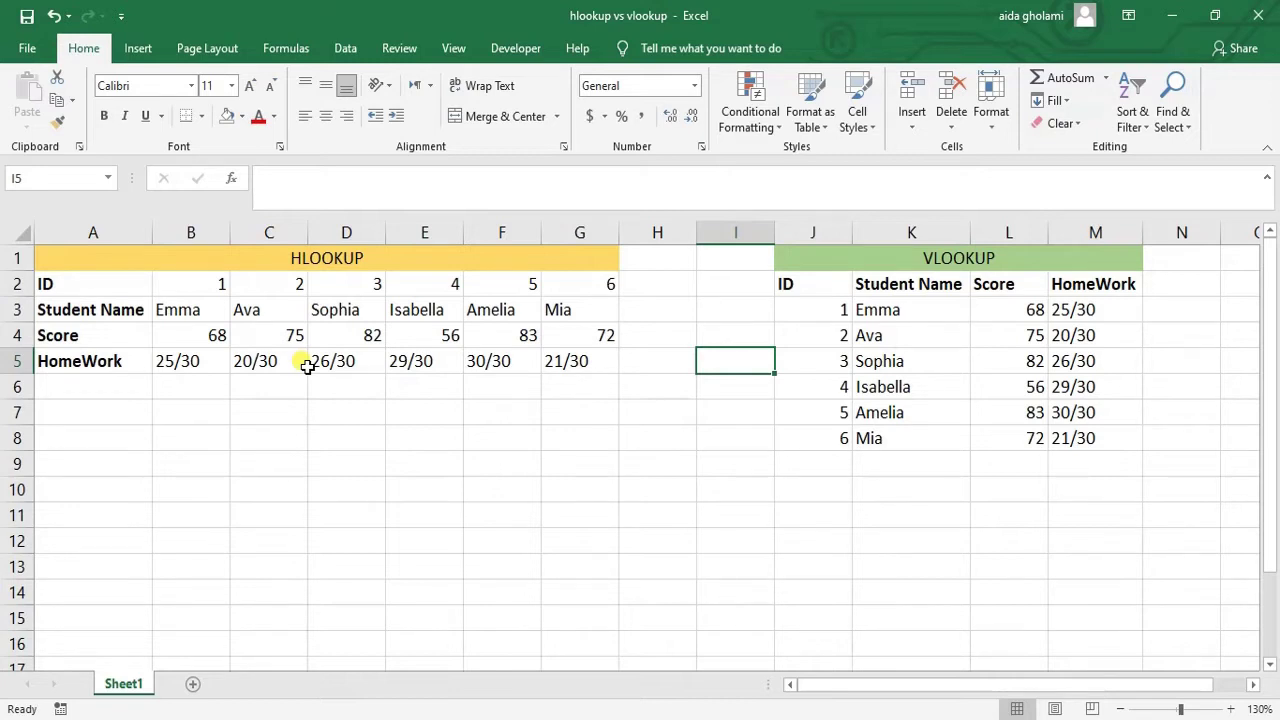
Step: Start an =HLOOKUP( formula in cell B7 below the horizontal table
{"action": "left_click", "coordinate": [173, 420]}
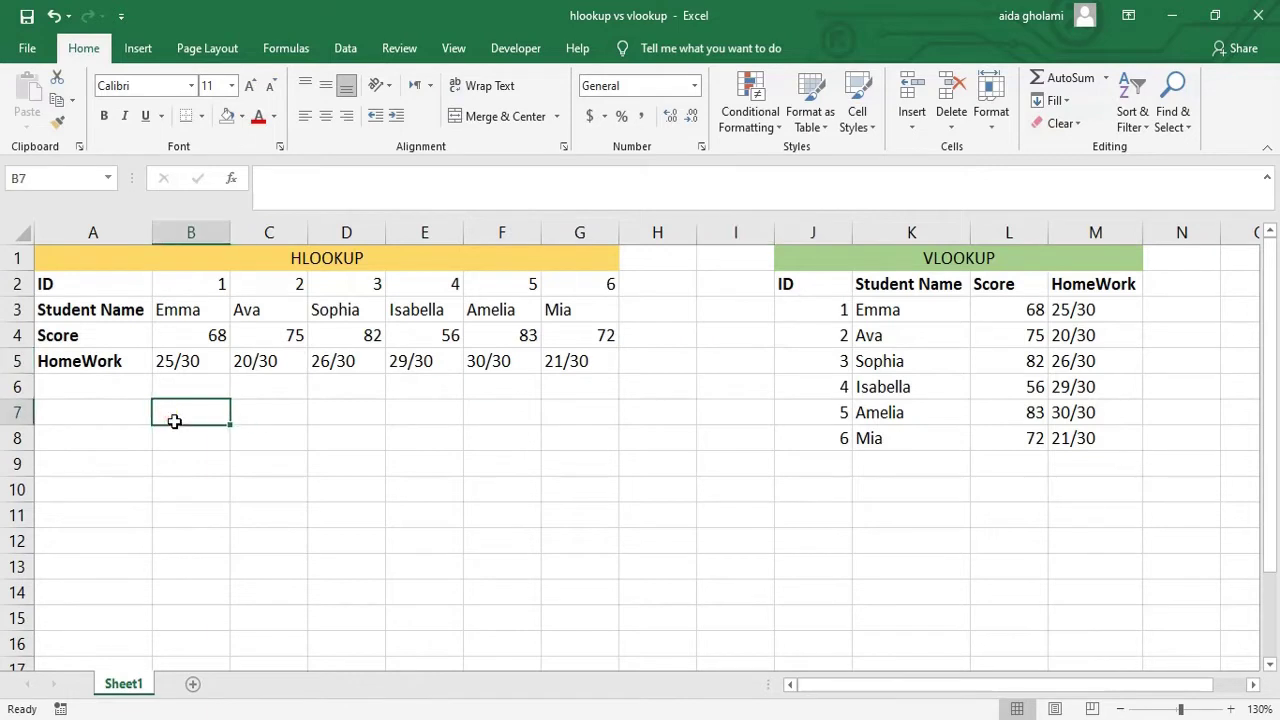
{"action": "left_click", "coordinate": [174, 421]}
{"action": "type", "text": "="}
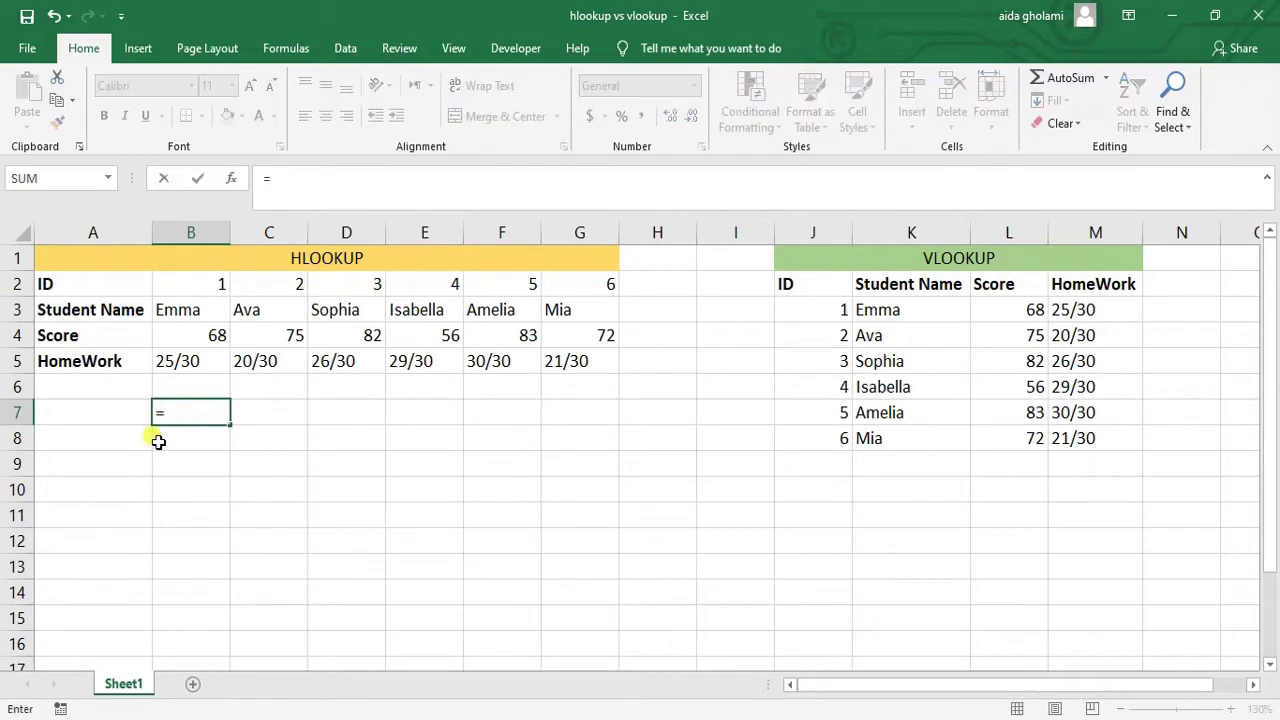
{"action": "type", "text": "hl"}
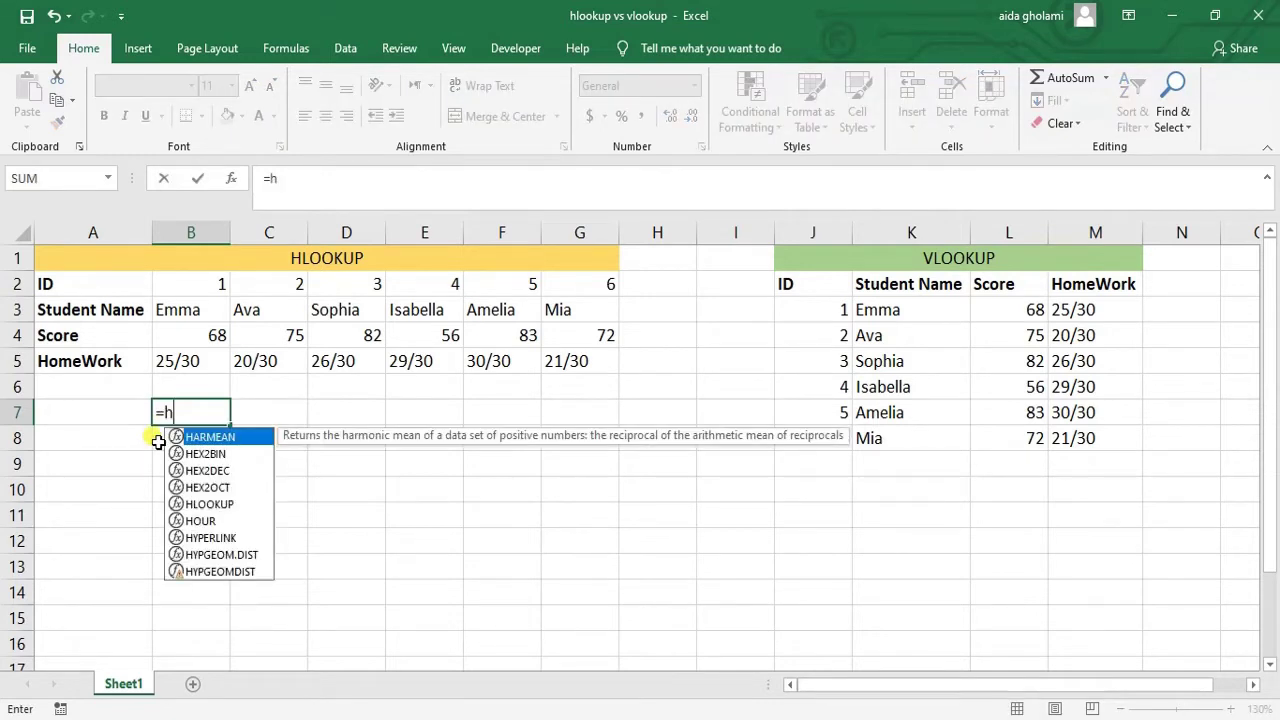
{"action": "double_click", "coordinate": [200, 437]}
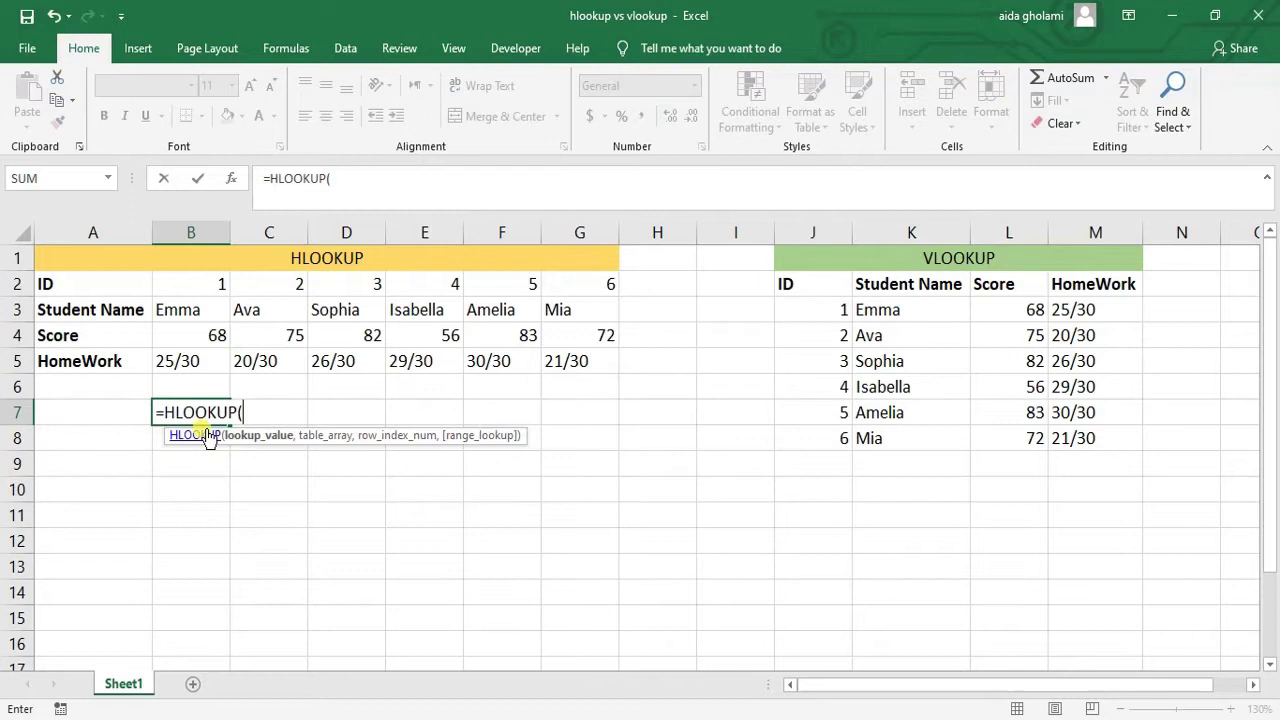
Step: Complete =HLOOKUP(B3,B3:G4,2,FALSE) in B7 so it returns Emma's score, 68
{"action": "left_click", "coordinate": [198, 316]}
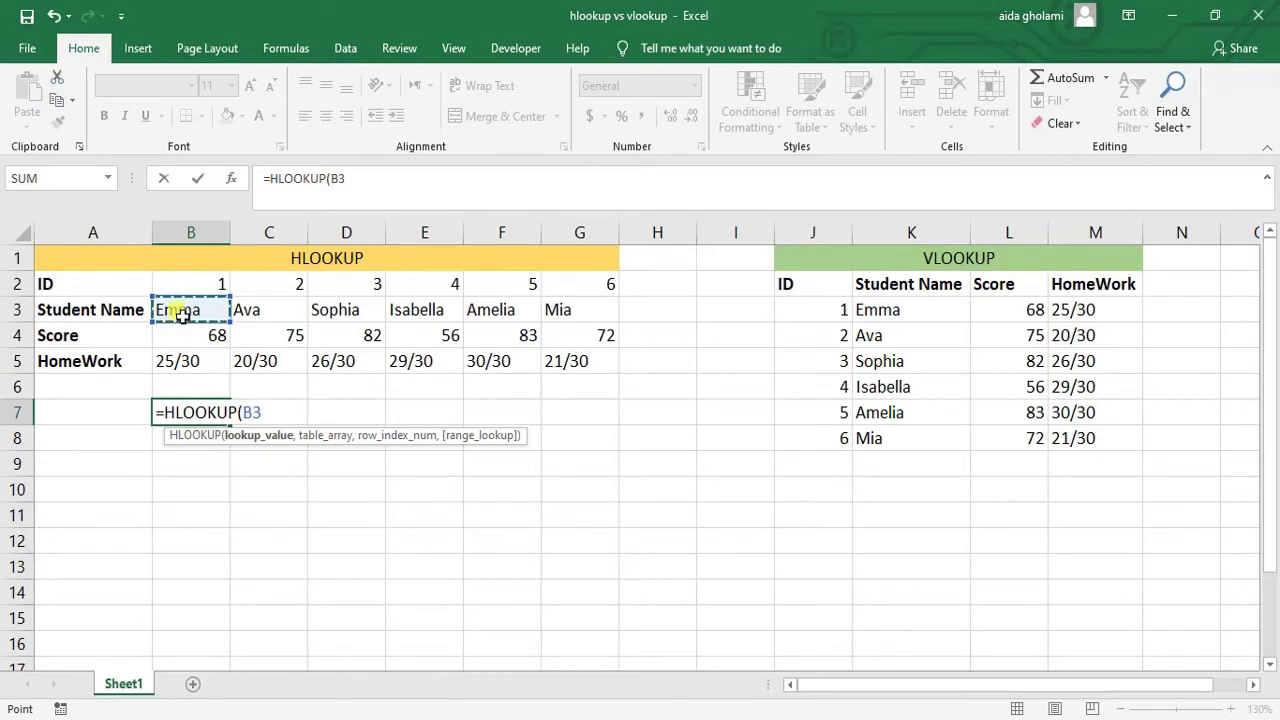
{"action": "type", "text": ","}
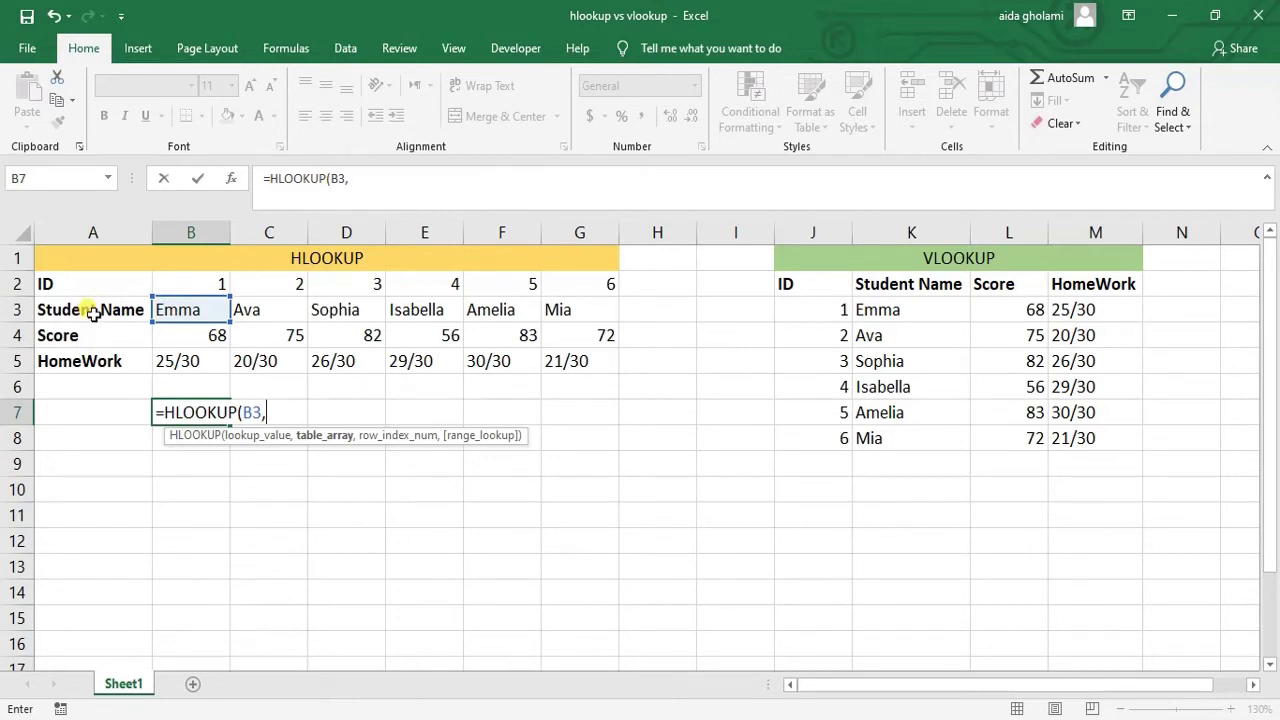
{"action": "left_click_drag", "start_coordinate": [579, 314], "coordinate": [205, 365]}
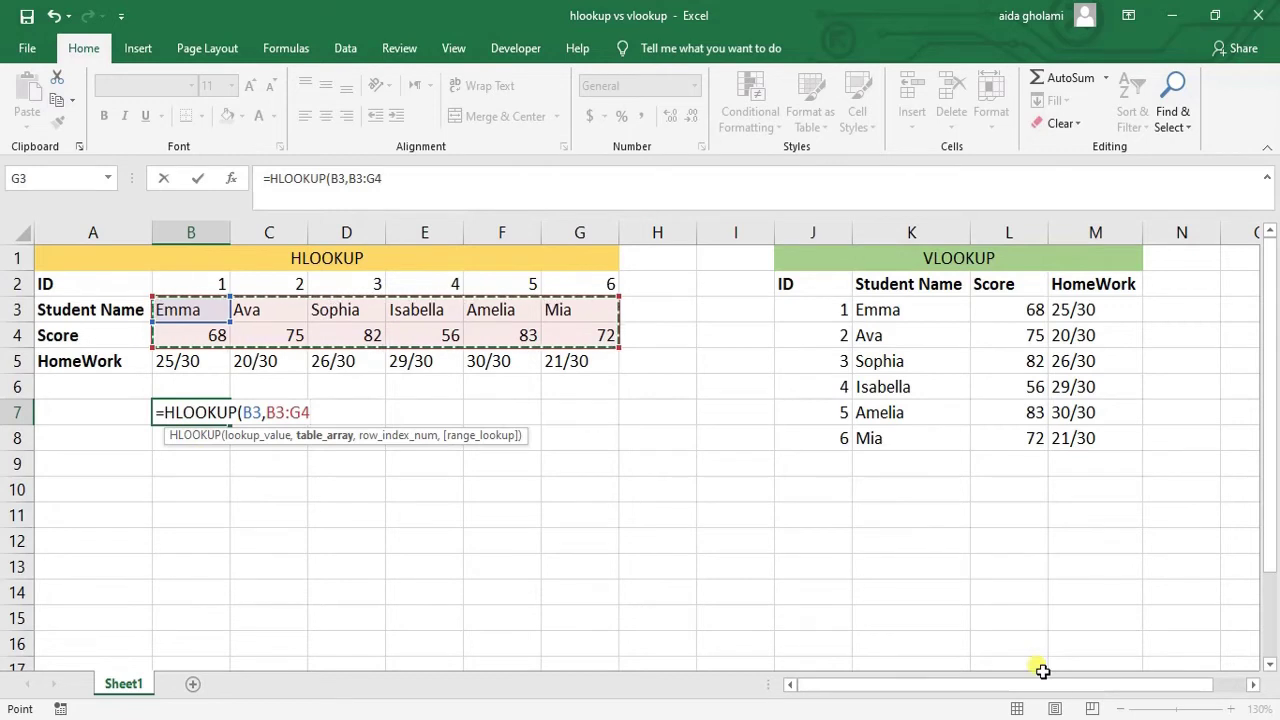
{"action": "type", "text": ","}
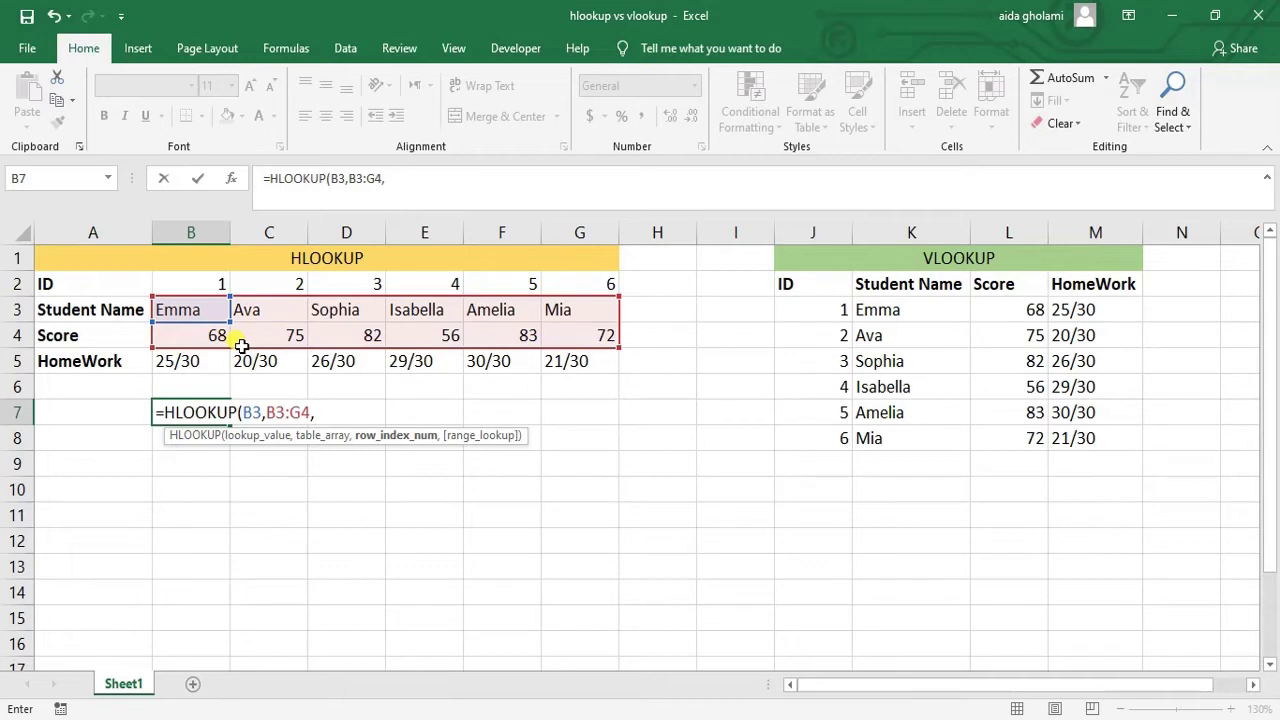
{"action": "type", "text": "2,"}
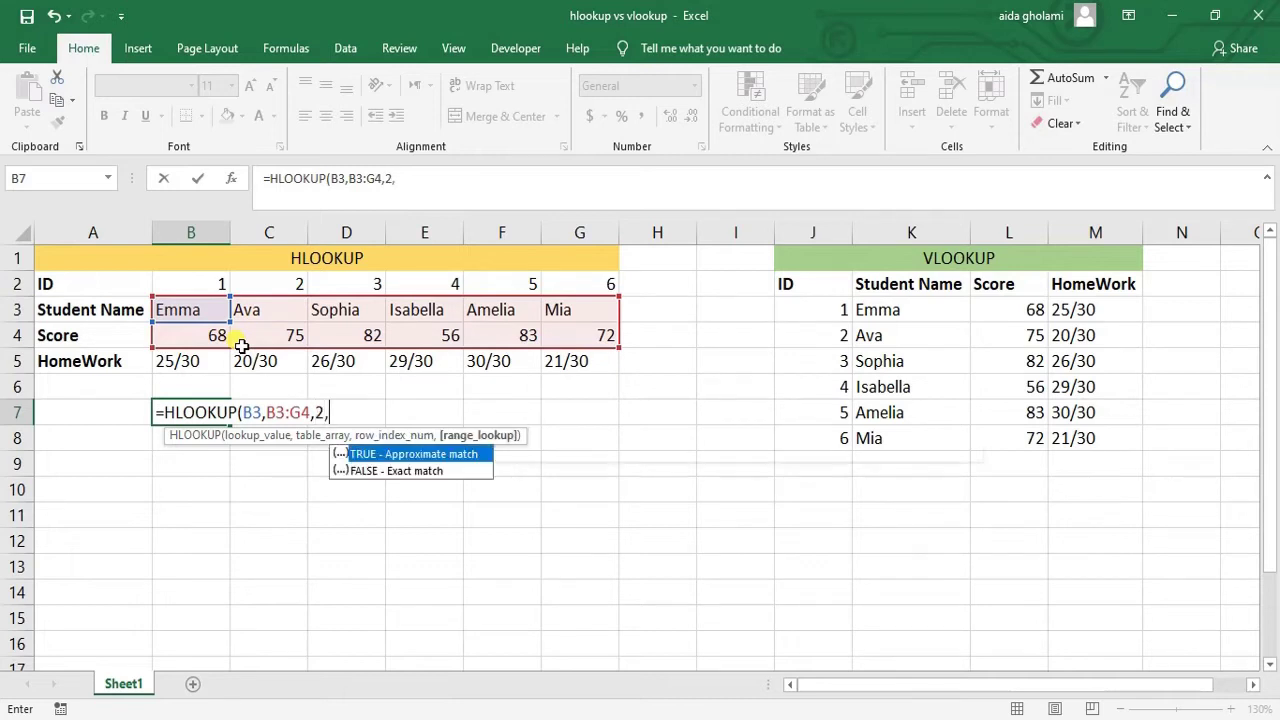
{"action": "double_click", "coordinate": [437, 472]}
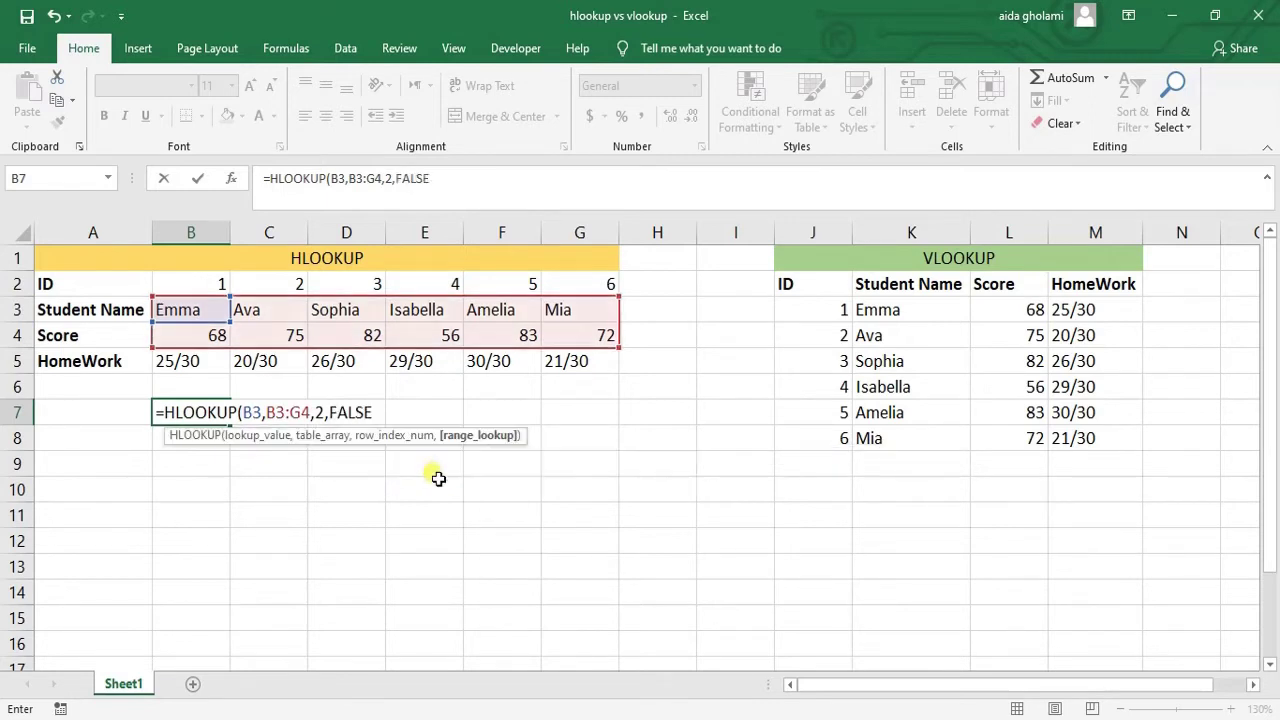
{"action": "mouse_move", "coordinate": [620, 719]}
{"action": "type", "text": ")"}
{"action": "key", "text": "Return"}
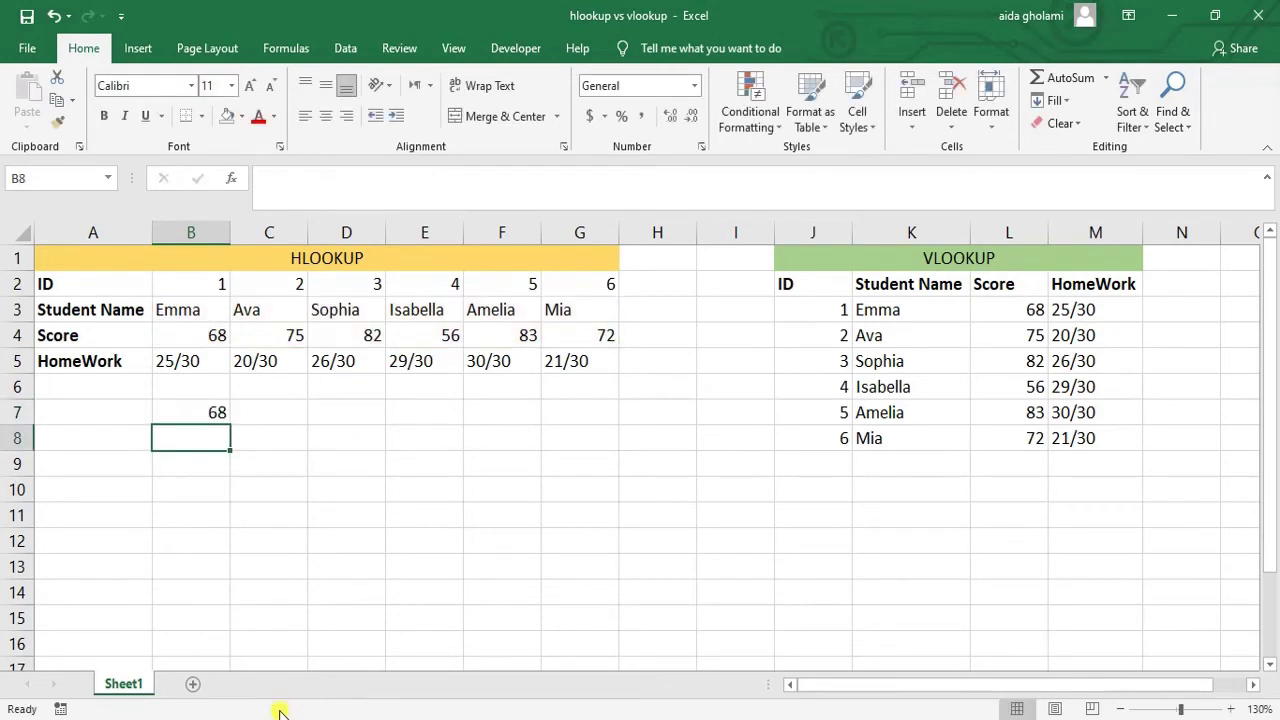
{"action": "left_click", "coordinate": [205, 423]}
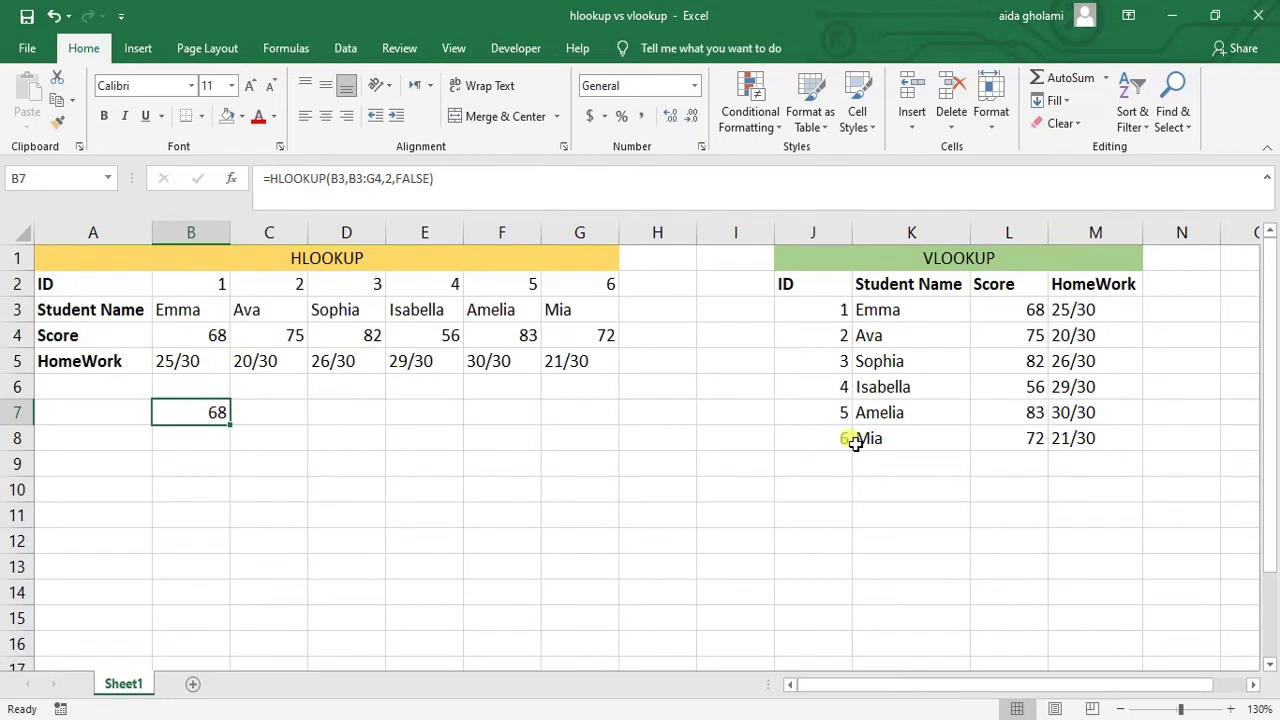
{"action": "left_click", "coordinate": [403, 412]}
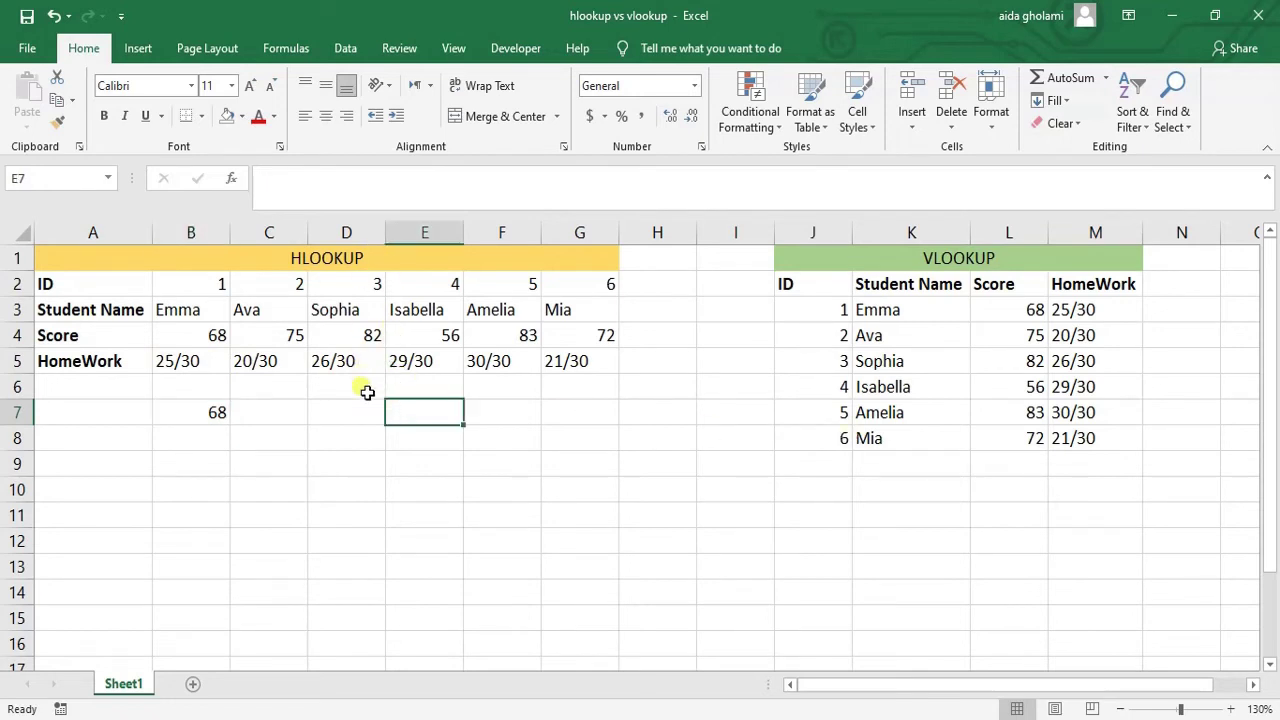
{"action": "left_click", "coordinate": [367, 414]}
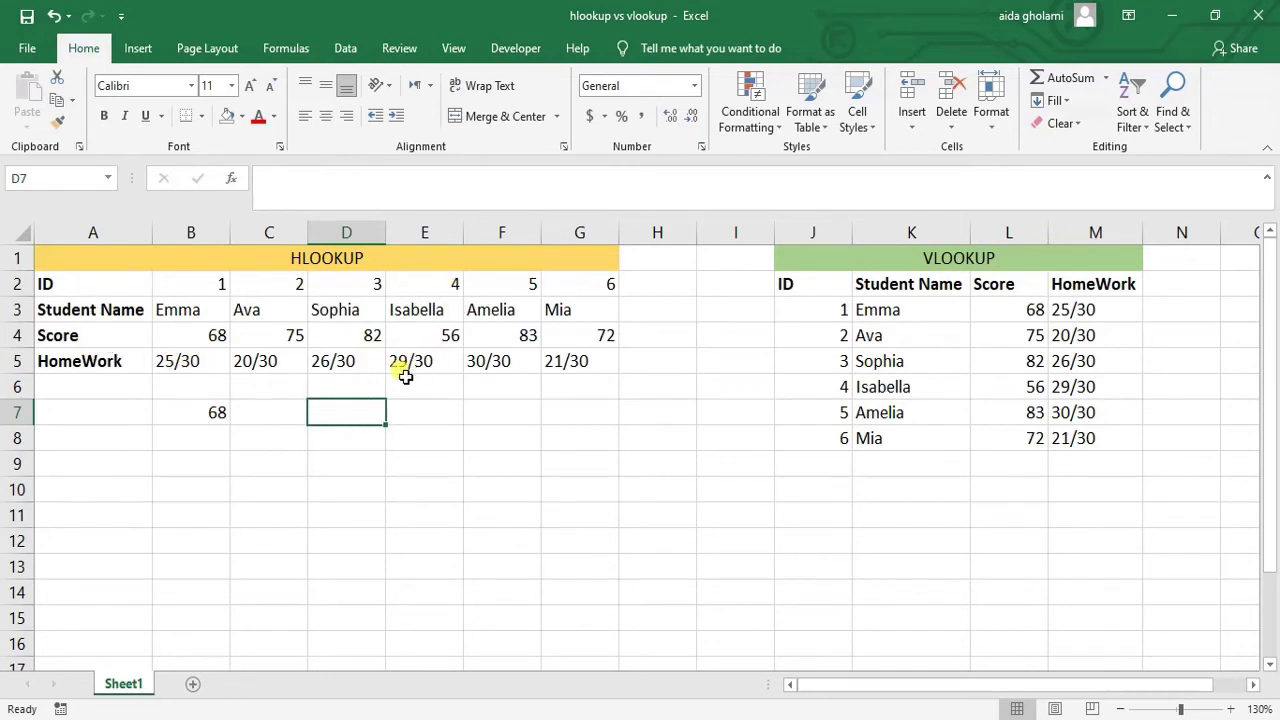
Step: Enter =HLOOKUP(E2,B2:G4,3,FALSE) in D7 to return ID 4's score, 56
{"action": "type", "text": "="}
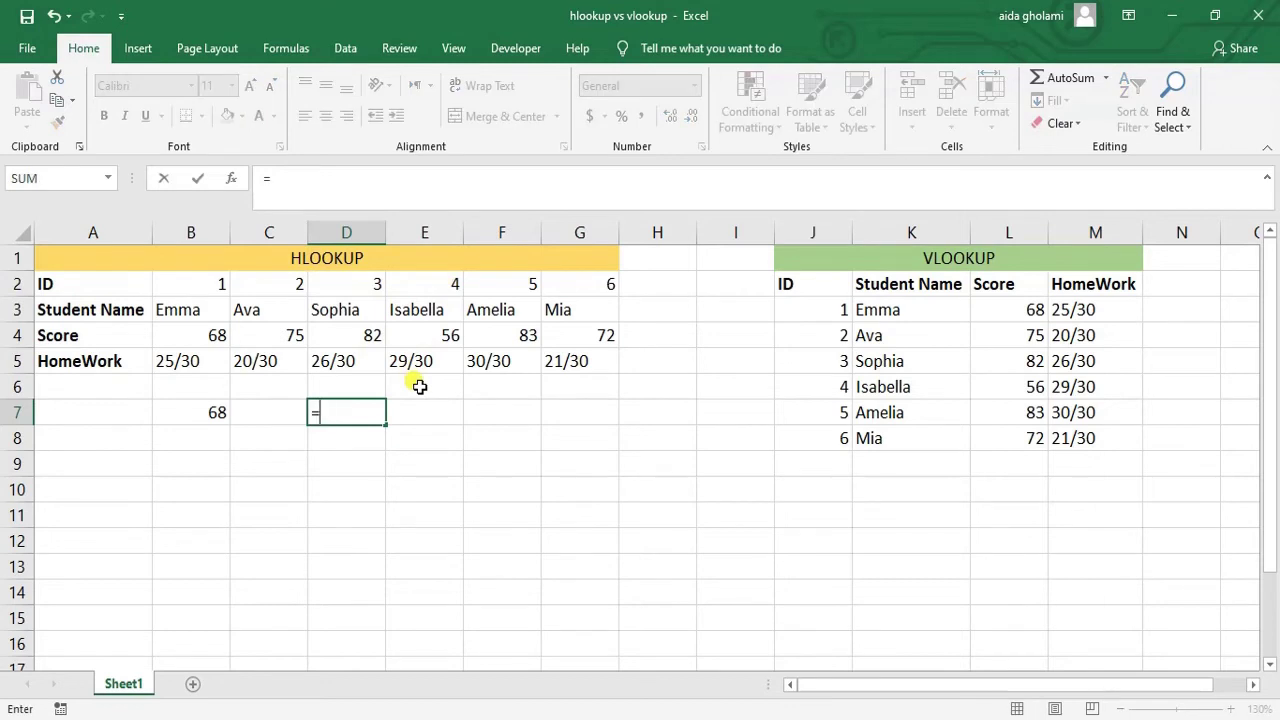
{"action": "type", "text": "hl"}
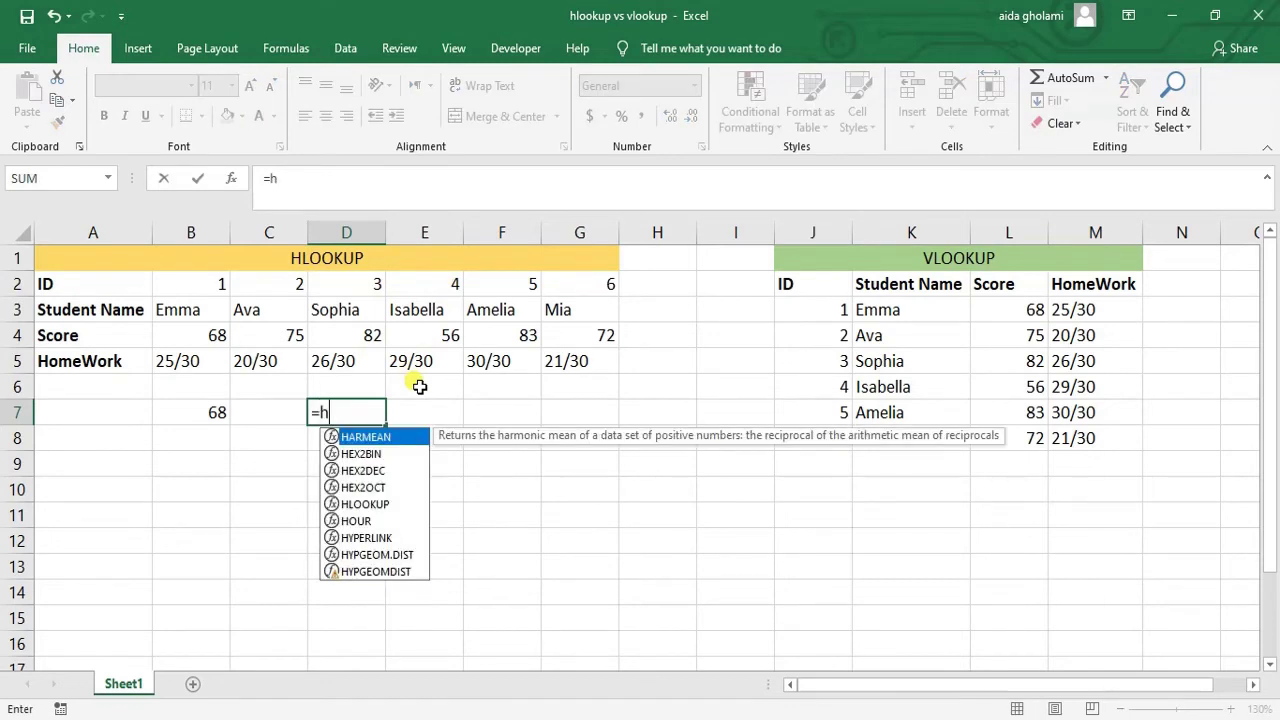
{"action": "double_click", "coordinate": [374, 442]}
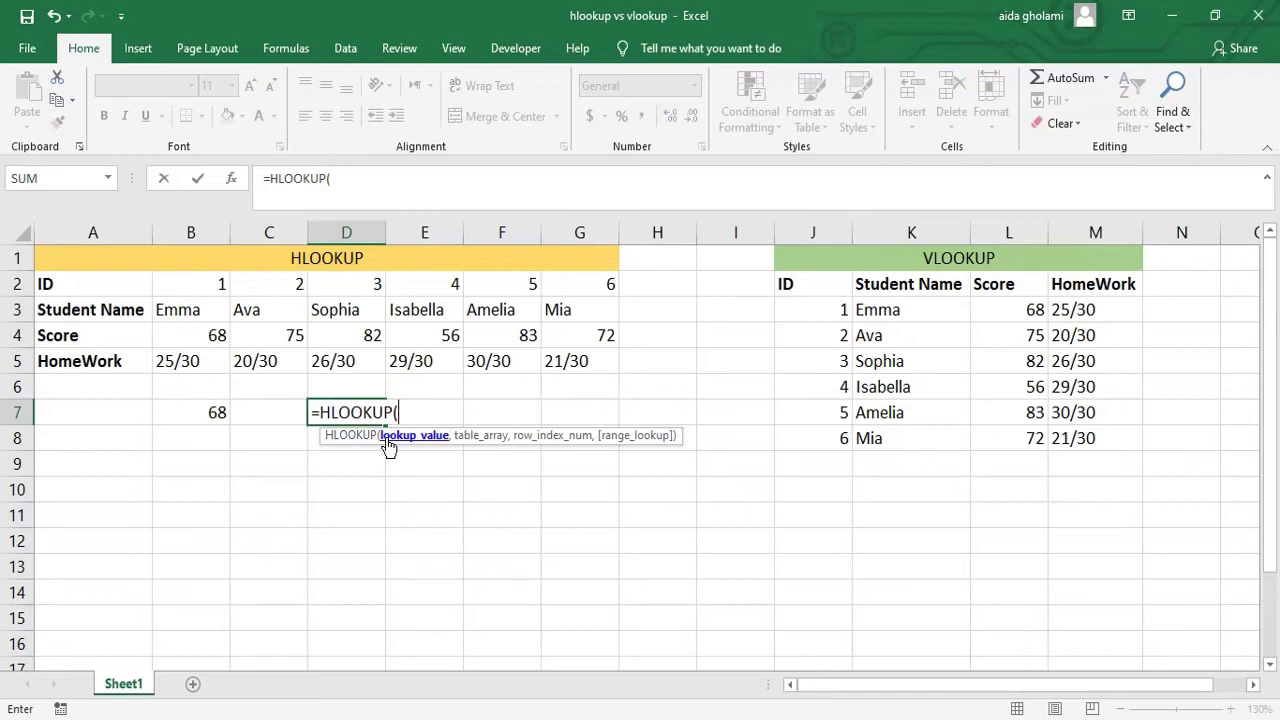
{"action": "left_click", "coordinate": [429, 296]}
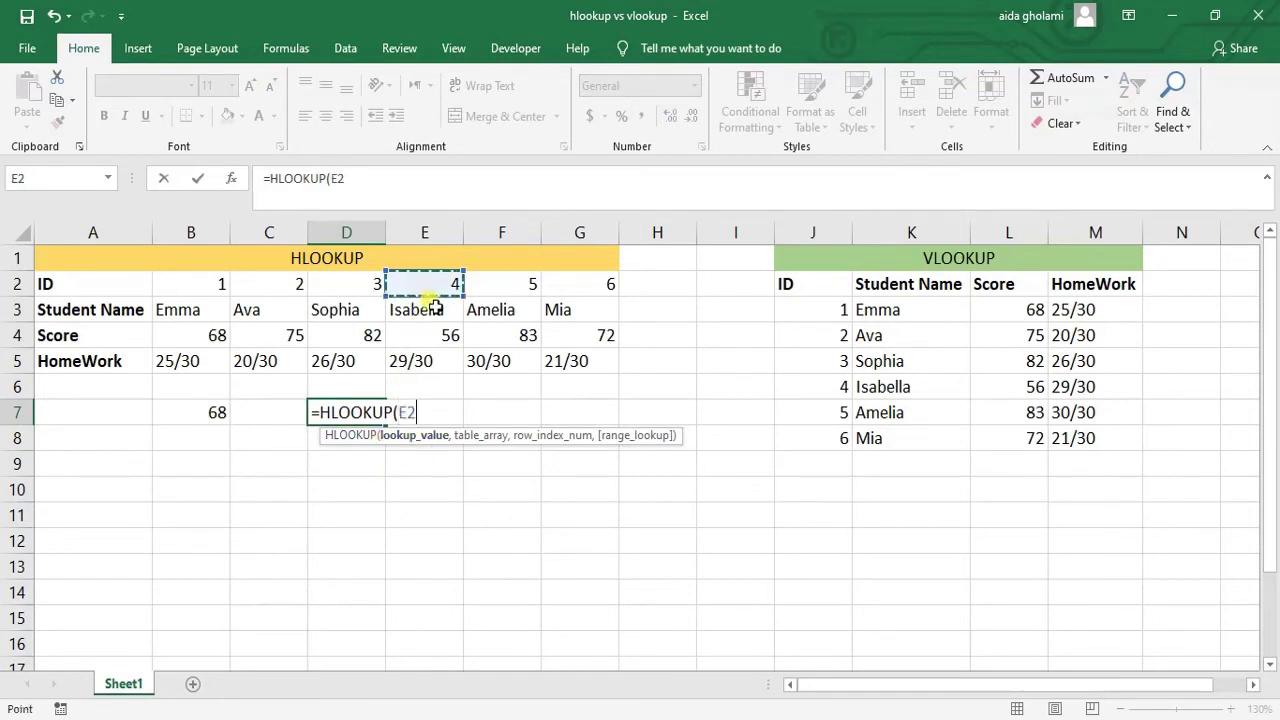
{"action": "type", "text": ","}
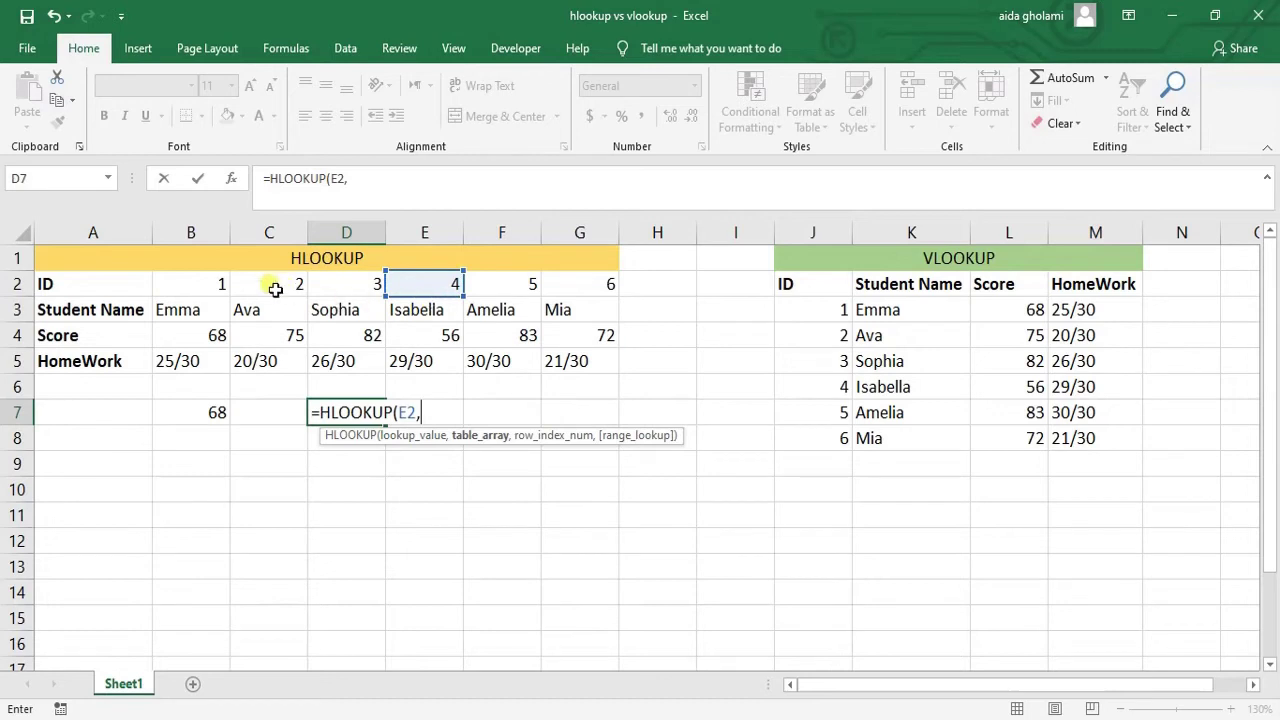
{"action": "left_click", "coordinate": [217, 290]}
{"action": "left_click_drag", "start_coordinate": [217, 290], "coordinate": [575, 340]}
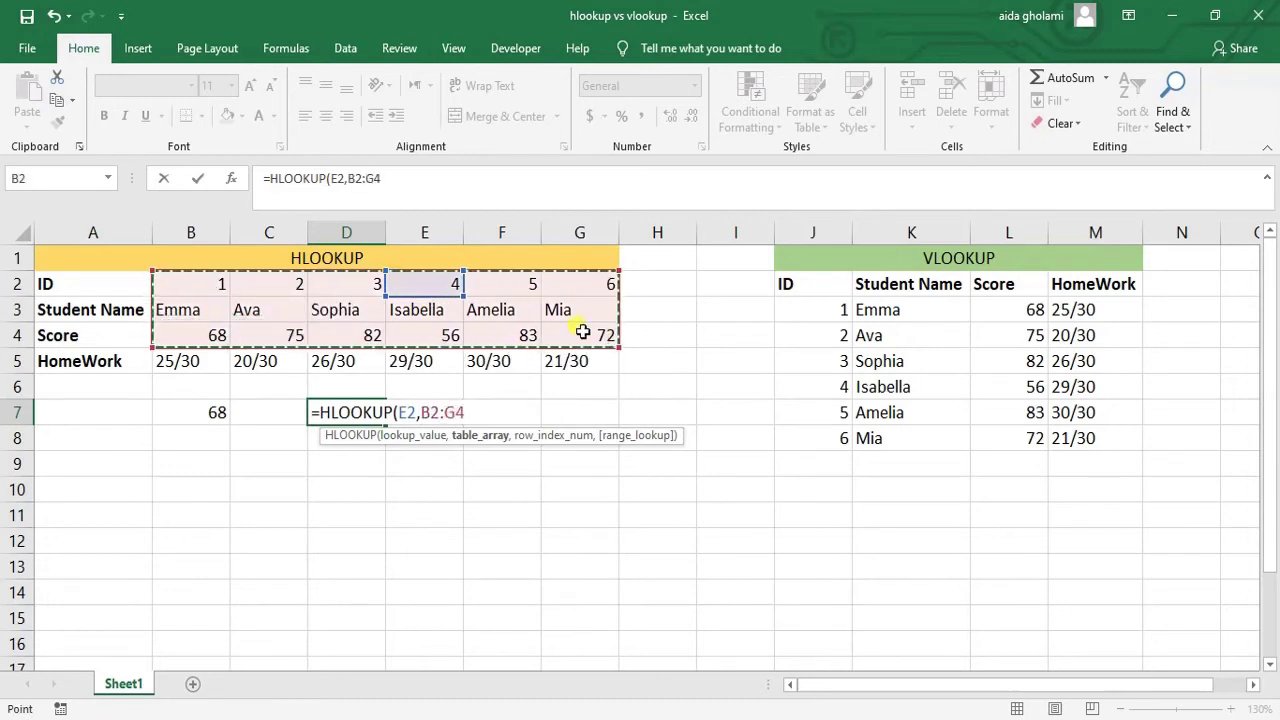
{"action": "type", "text": ","}
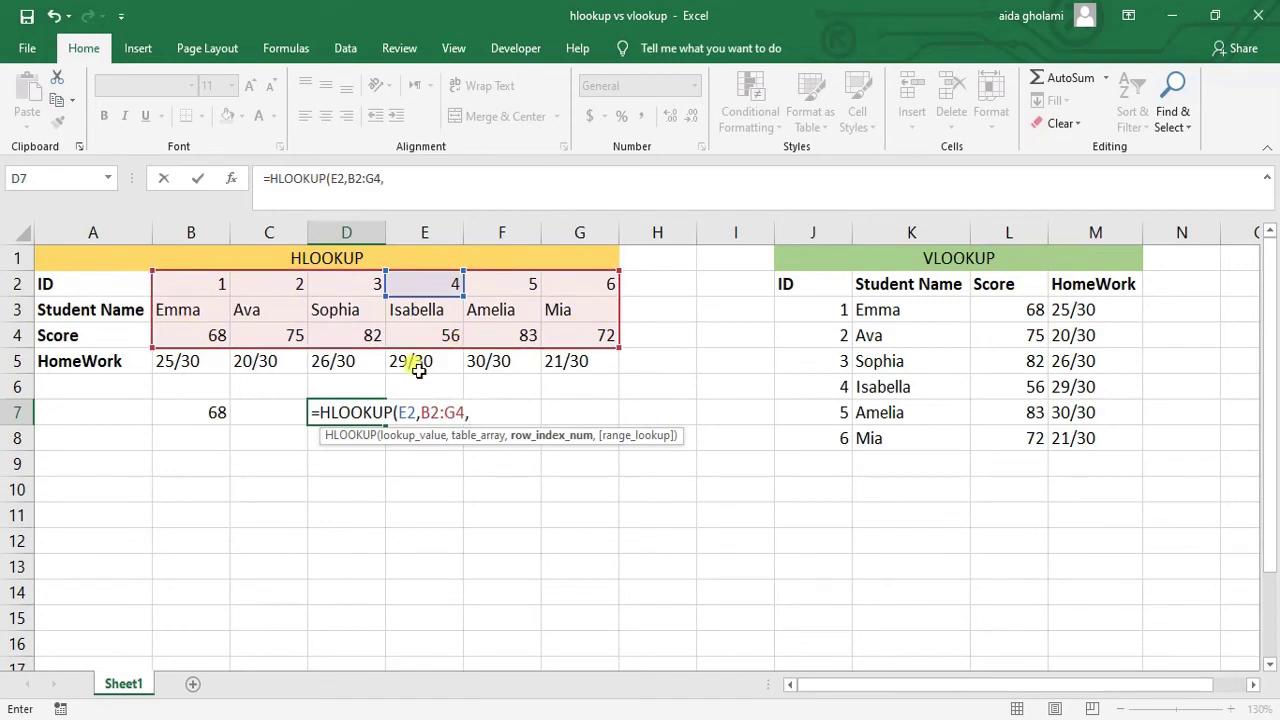
{"action": "type", "text": "3,"}
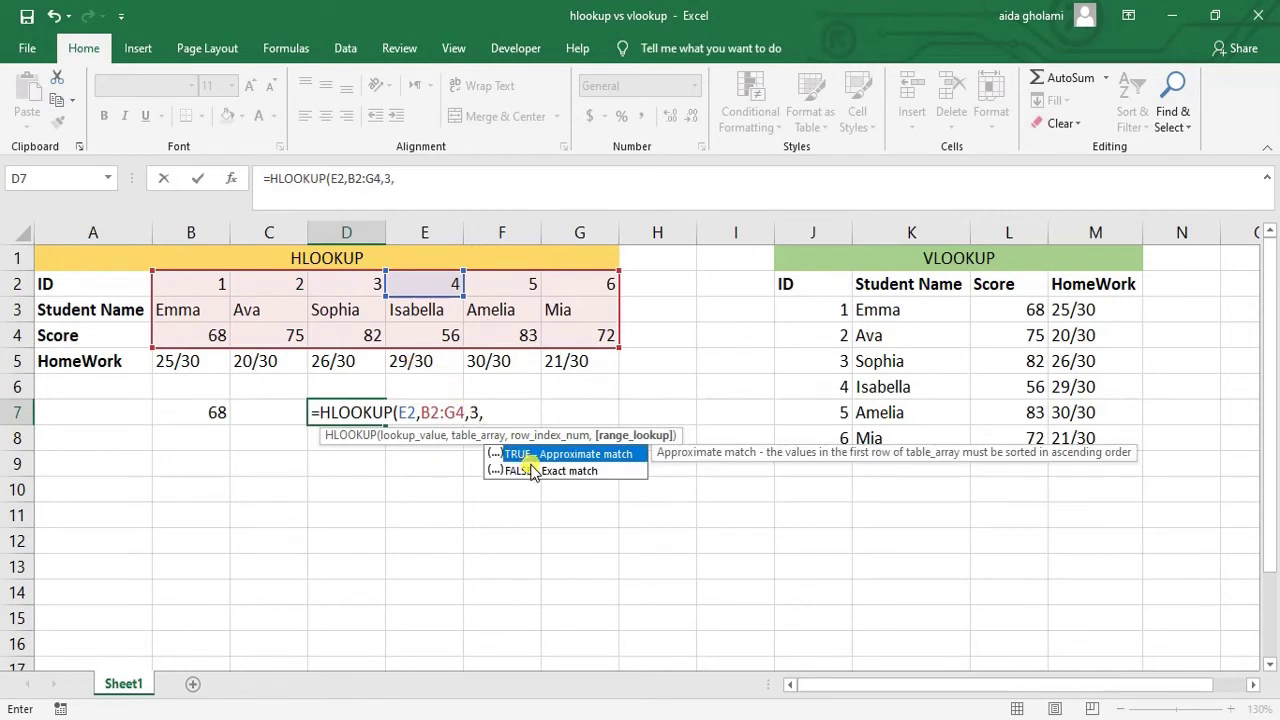
{"action": "double_click", "coordinate": [531, 469]}
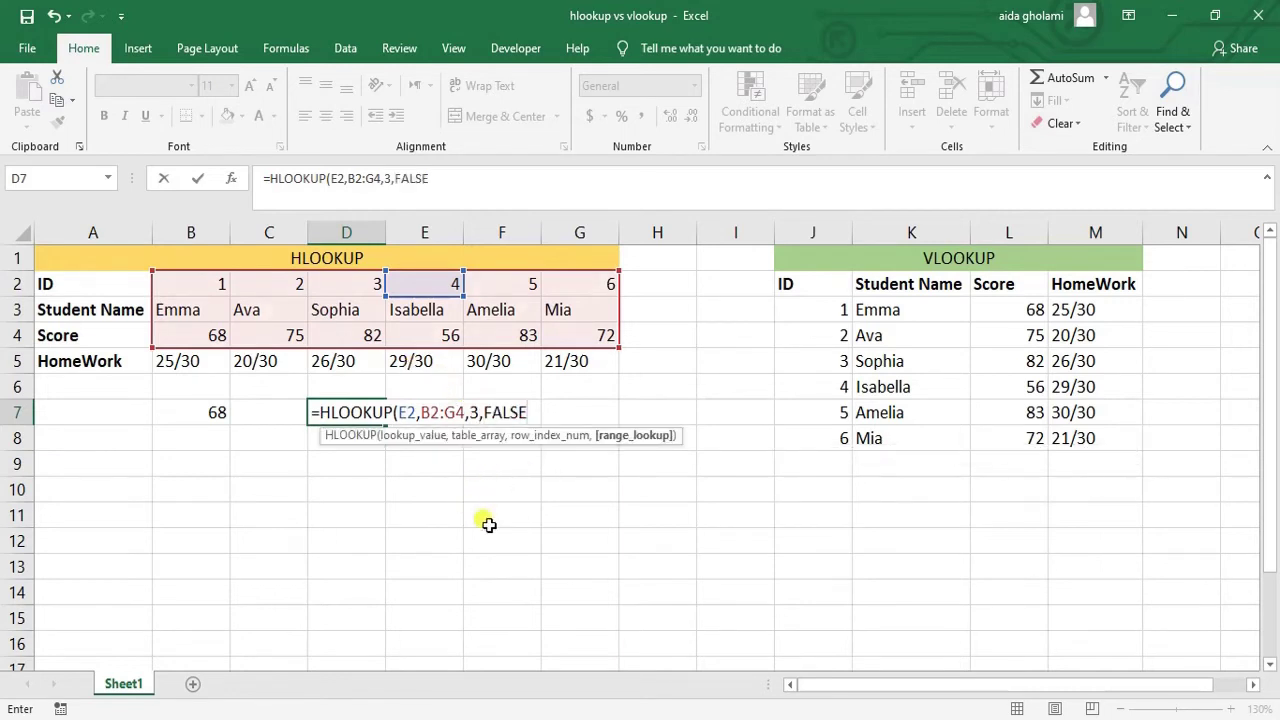
{"action": "key", "text": "Return"}
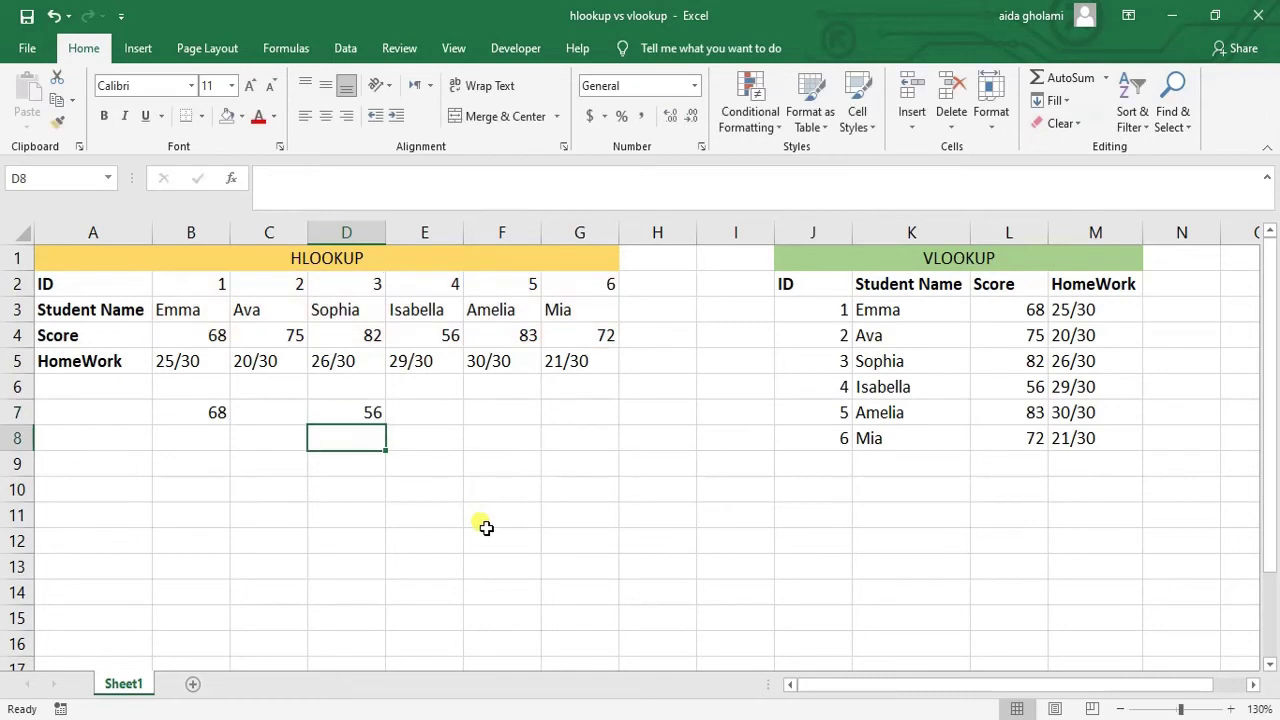
{"action": "left_click", "coordinate": [352, 412]}
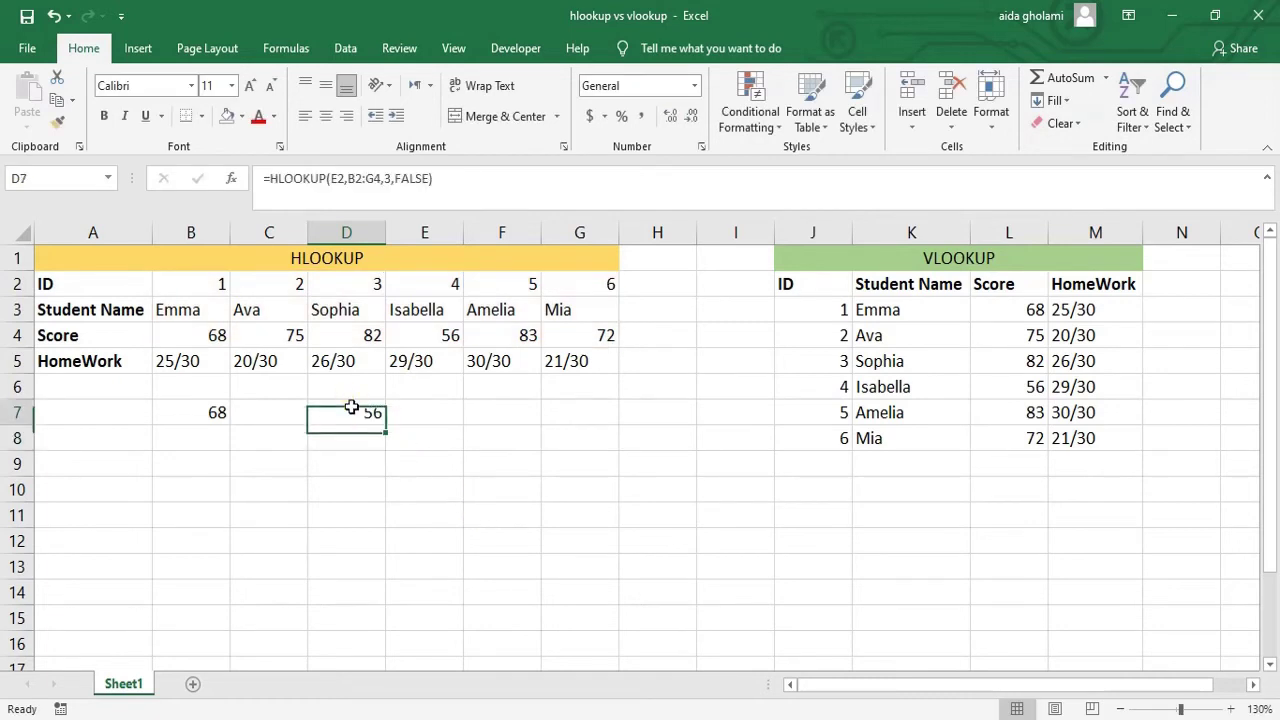
{"action": "left_click", "coordinate": [426, 288]}
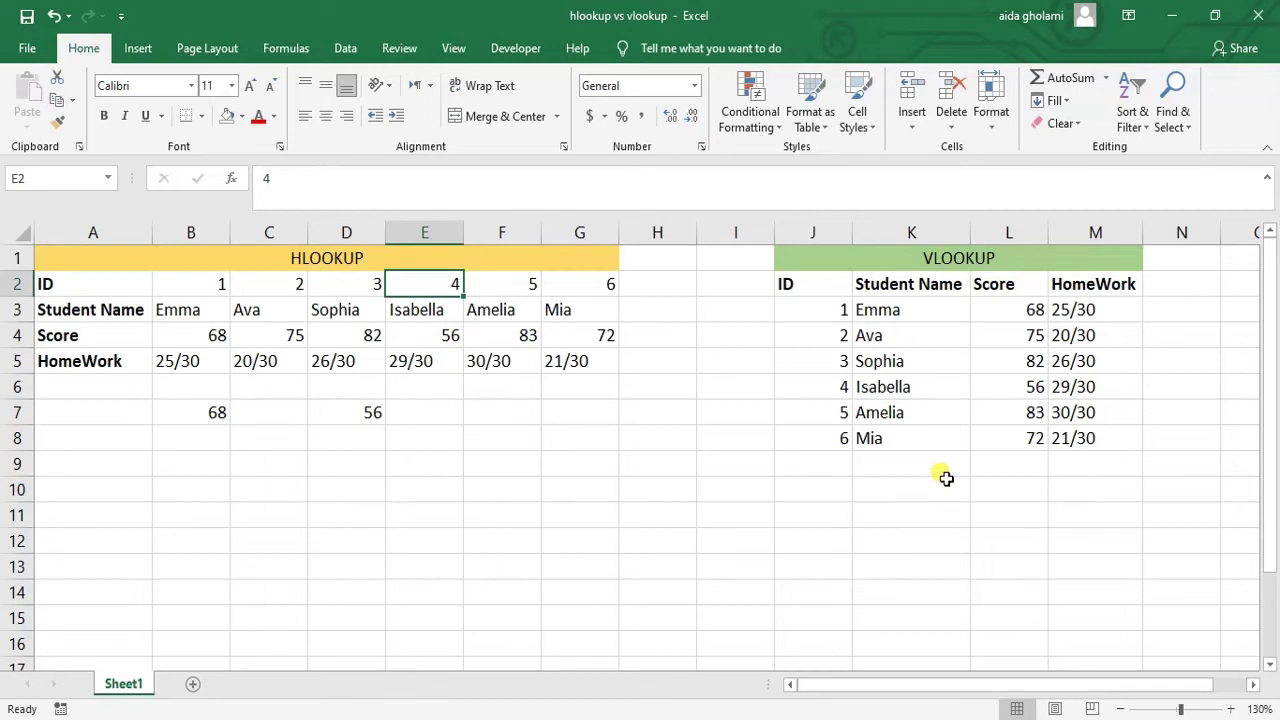
{"action": "left_click", "coordinate": [486, 498]}
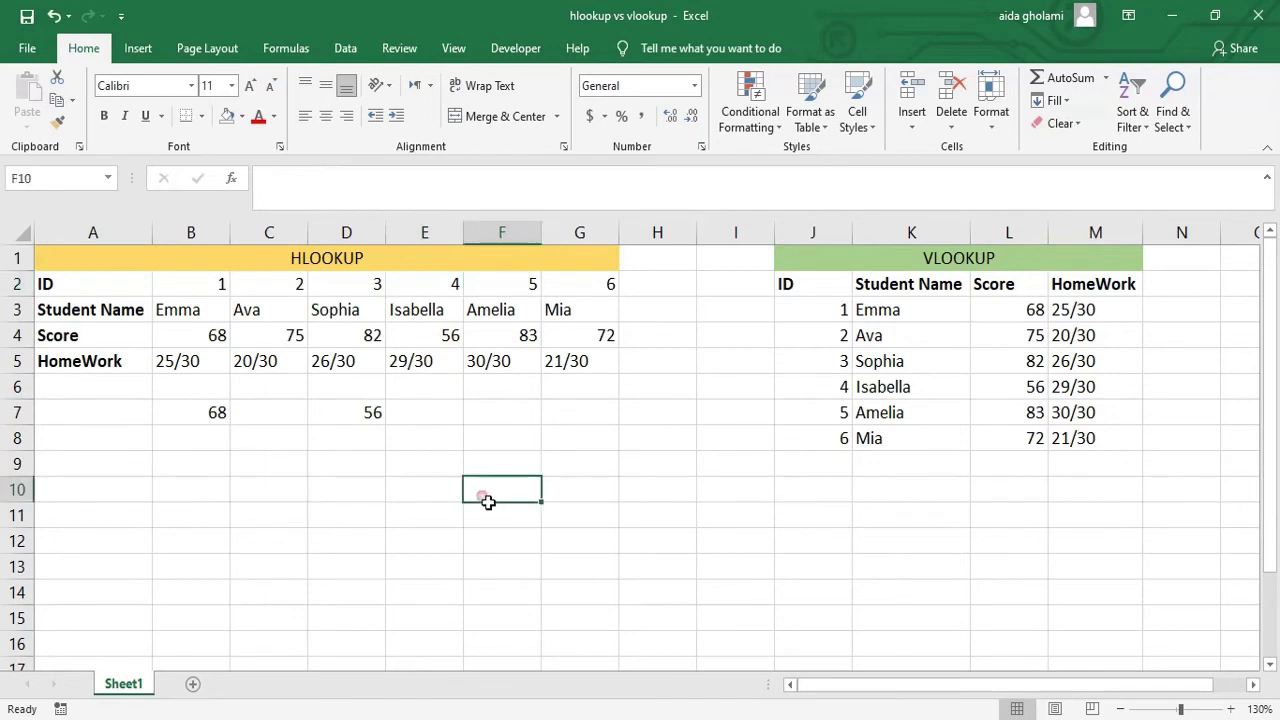
{"action": "left_click", "coordinate": [918, 466]}
{"action": "key", "text": "Return"}
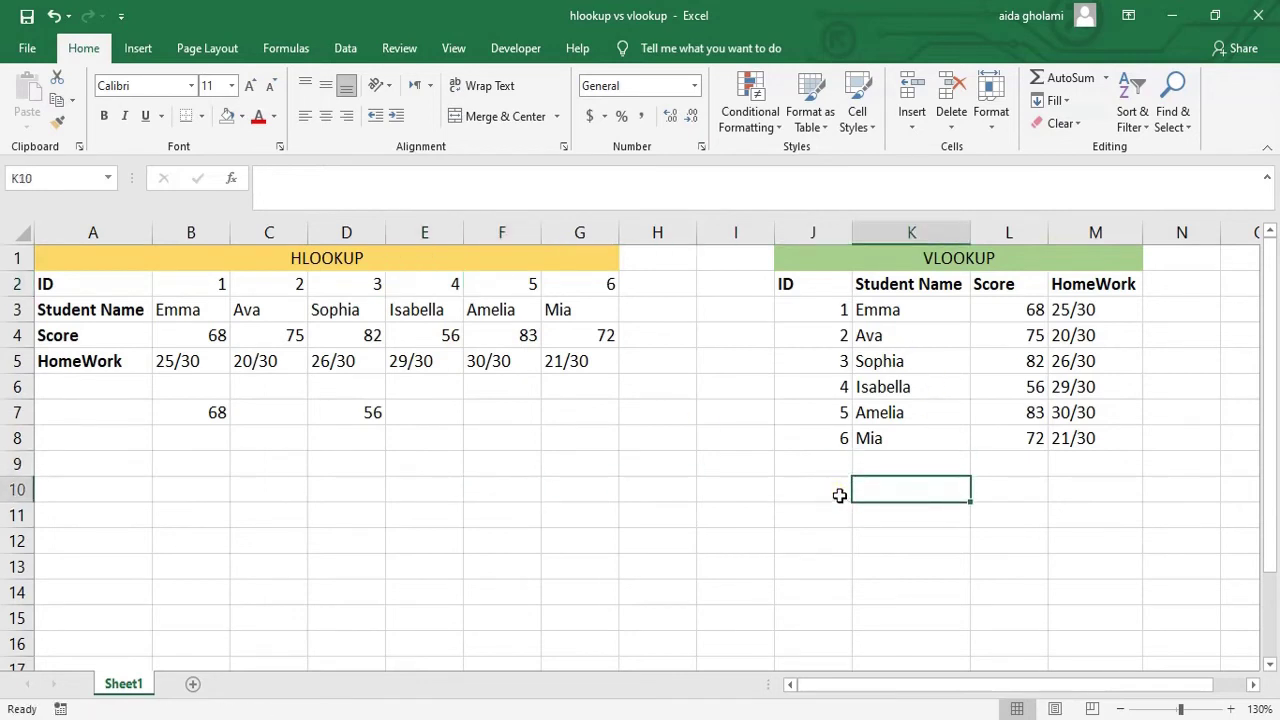
{"action": "left_click", "coordinate": [839, 495]}
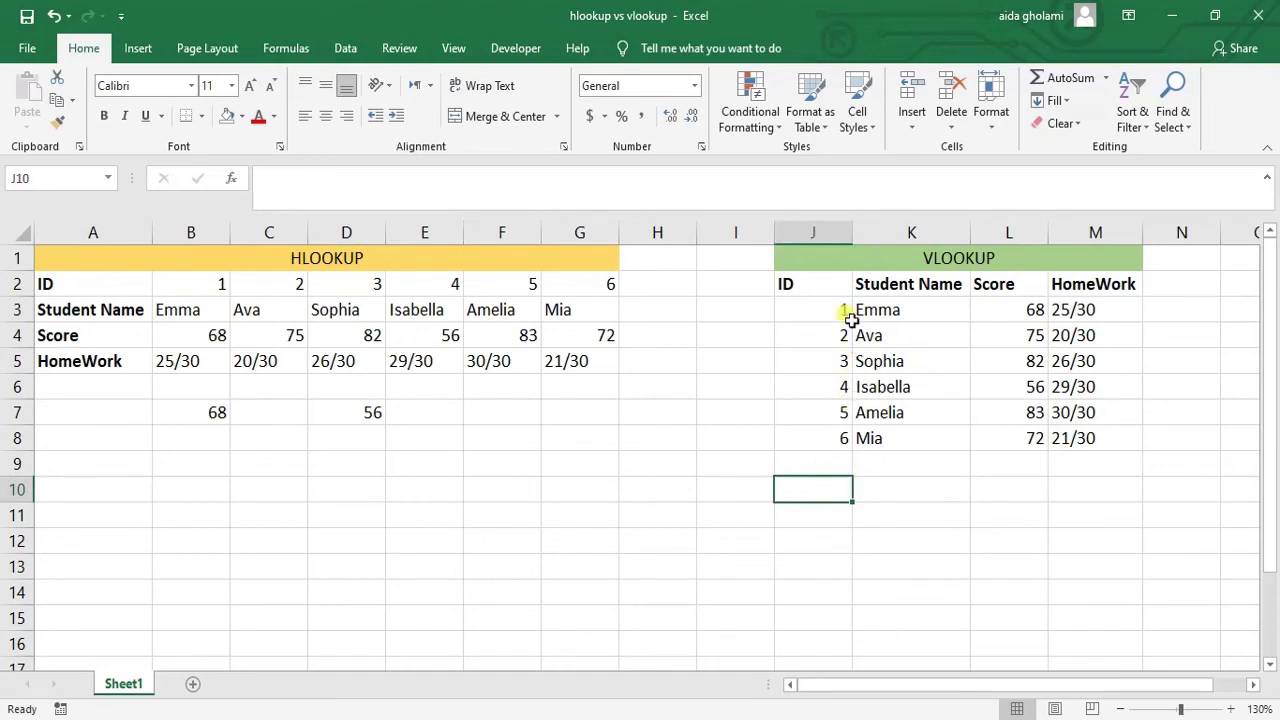
Step: Enter =VLOOKUP(K5,K3:L8,2,FALSE) in J10 to return Sophia's score, 82
{"action": "type", "text": "="}
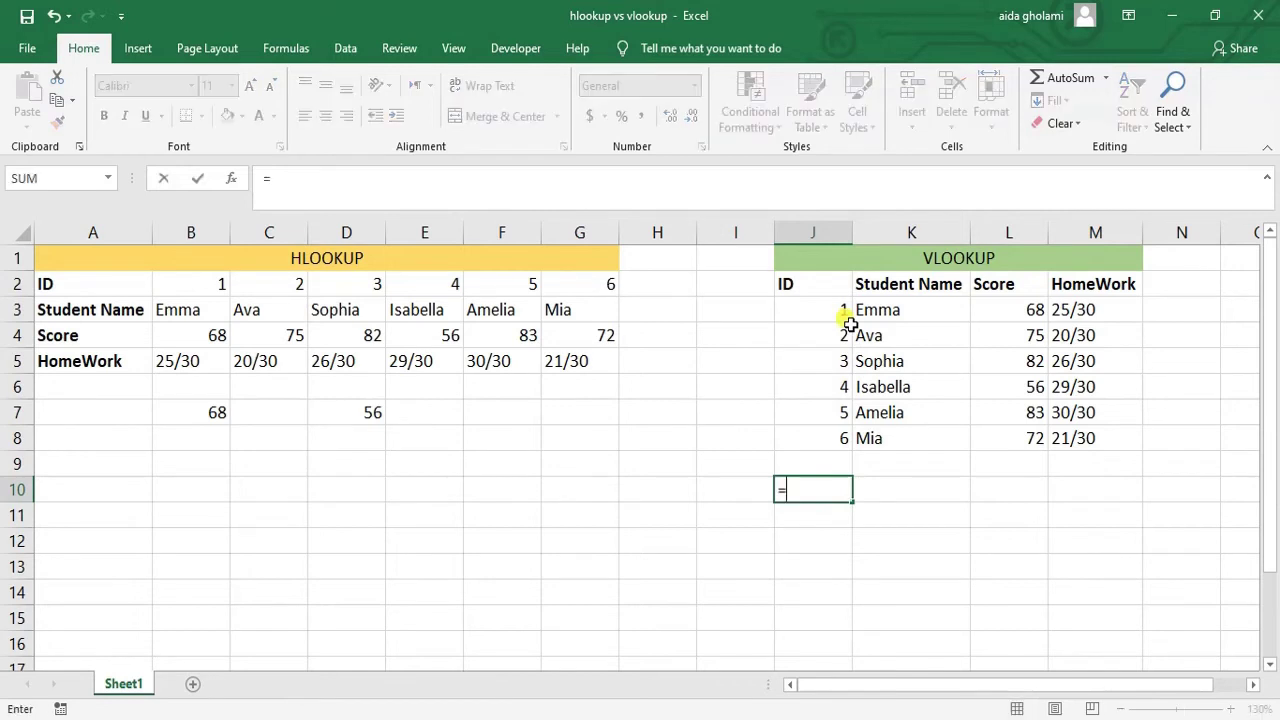
{"action": "type", "text": "v"}
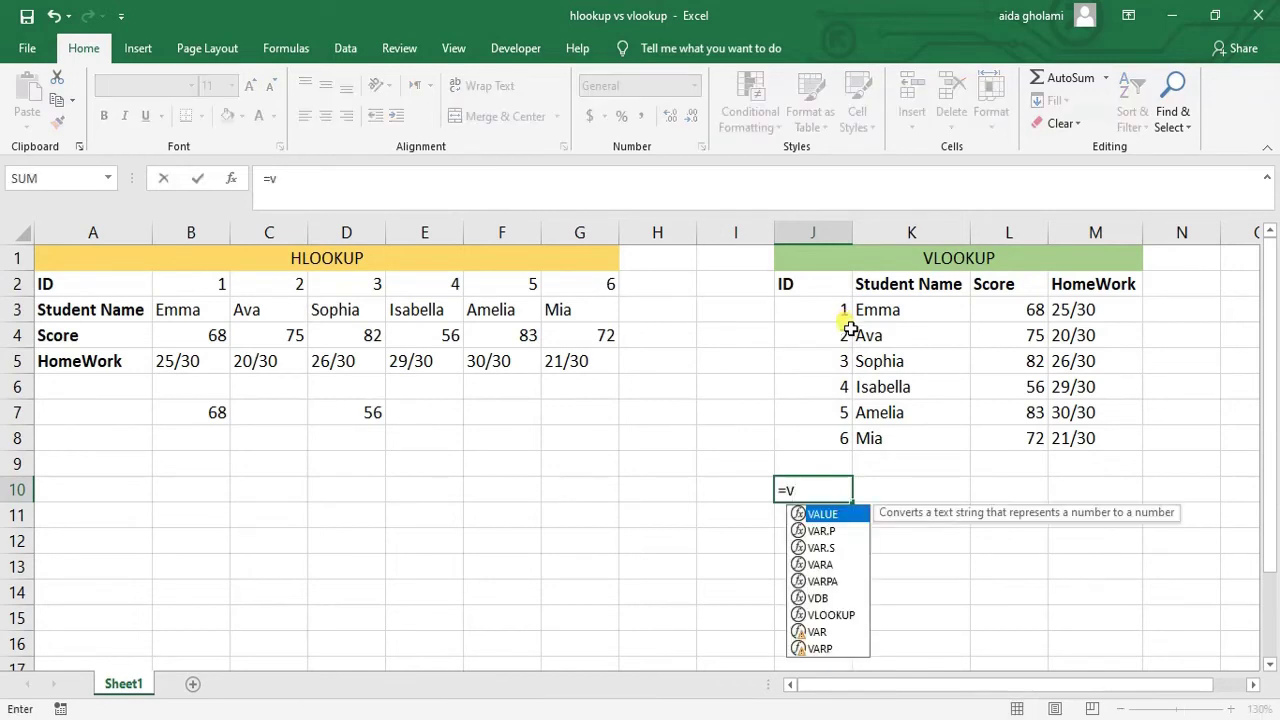
{"action": "type", "text": "l"}
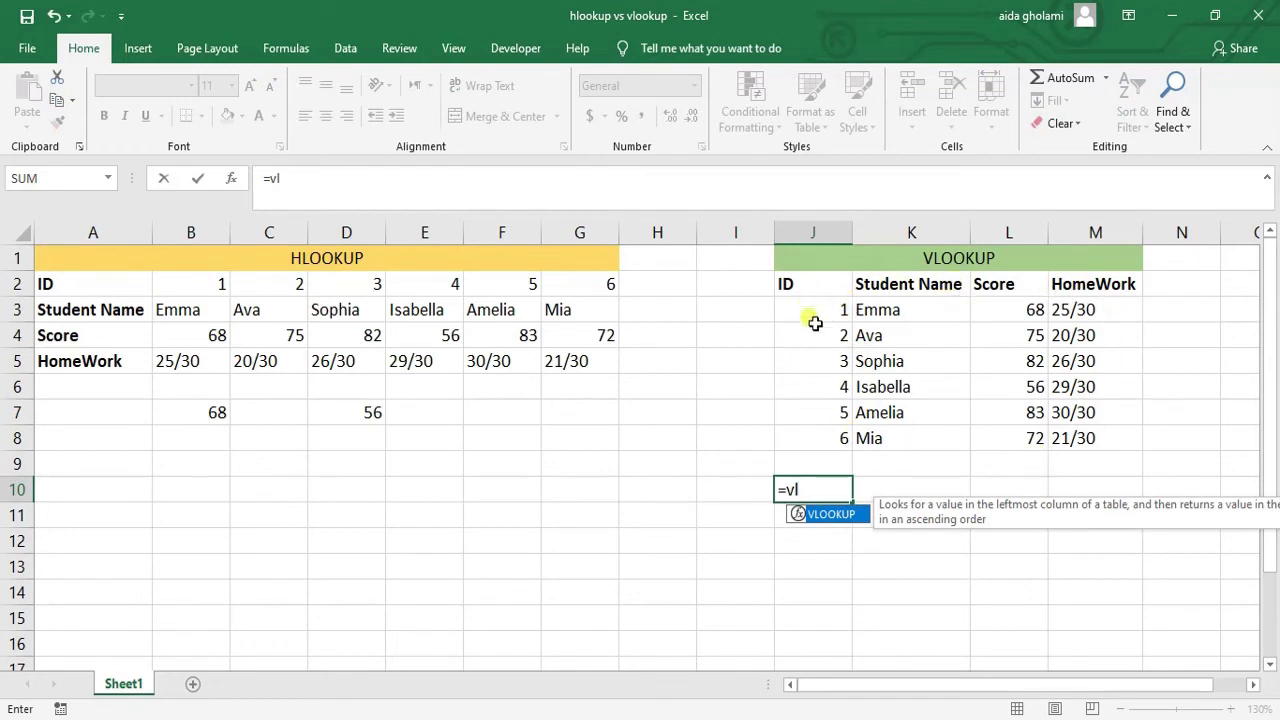
{"action": "double_click", "coordinate": [836, 516]}
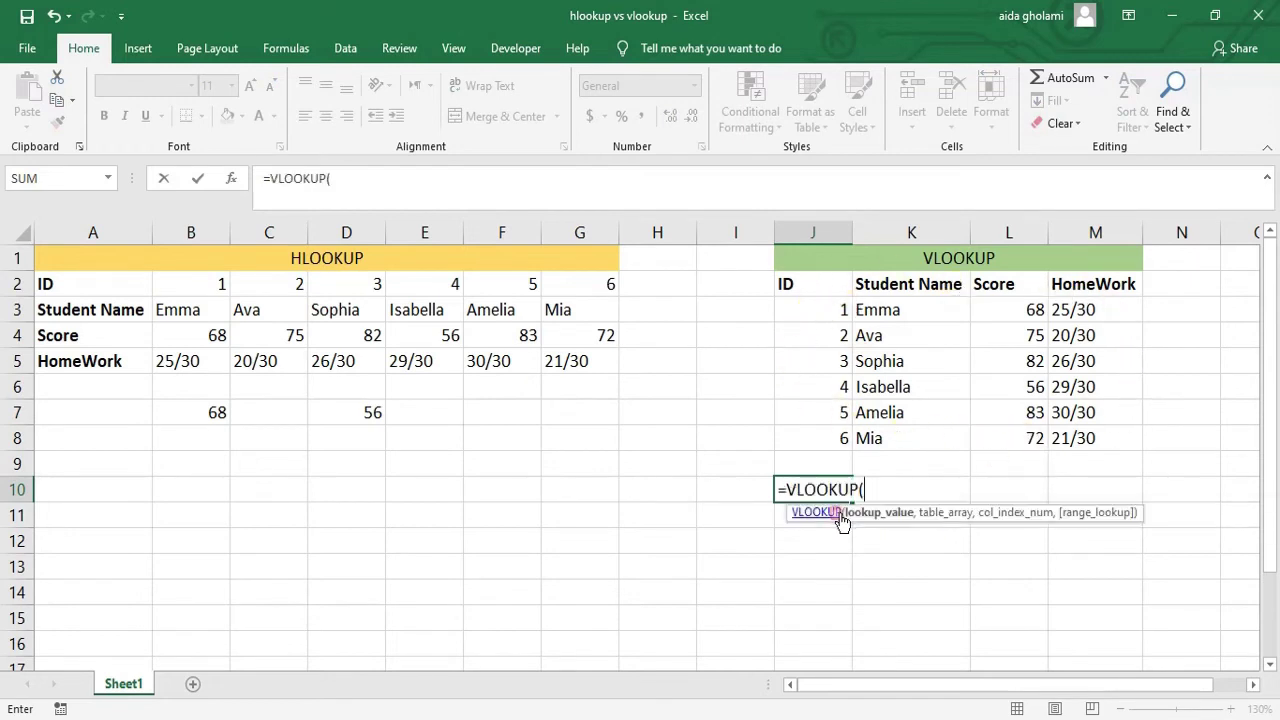
{"action": "left_click", "coordinate": [896, 366]}
{"action": "type", "text": ","}
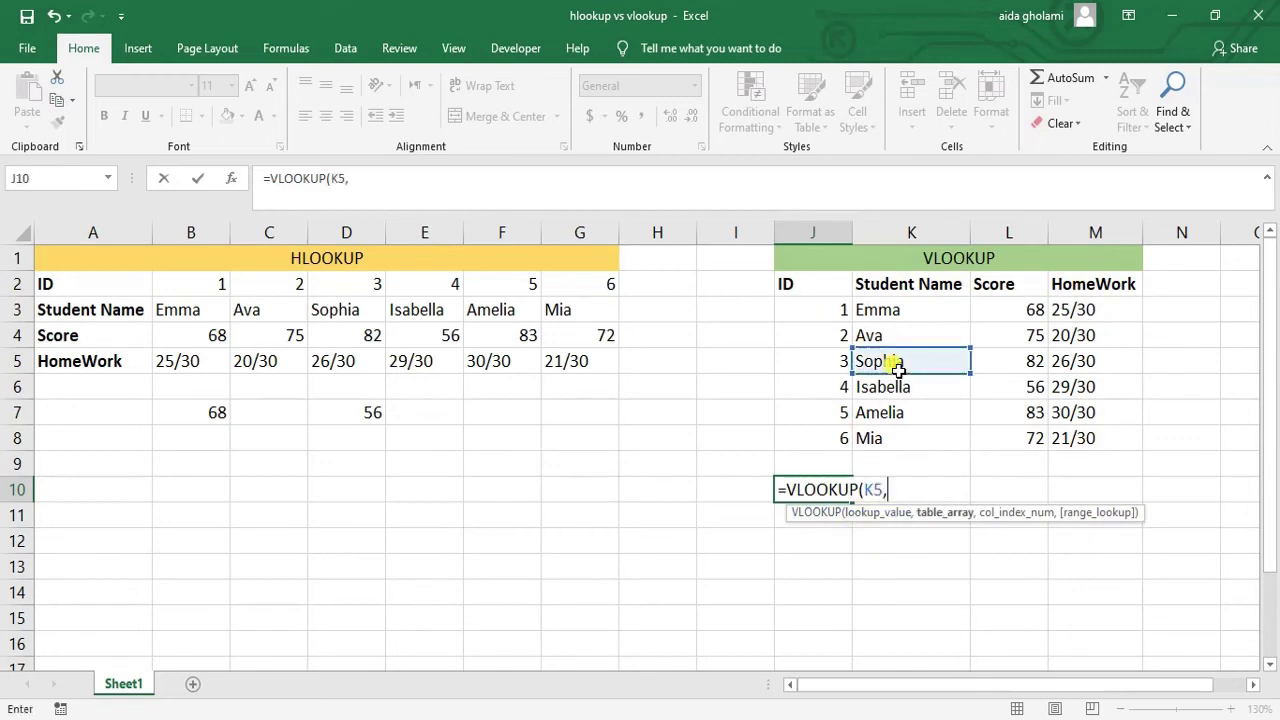
{"action": "left_click_drag", "start_coordinate": [891, 313], "coordinate": [1001, 444]}
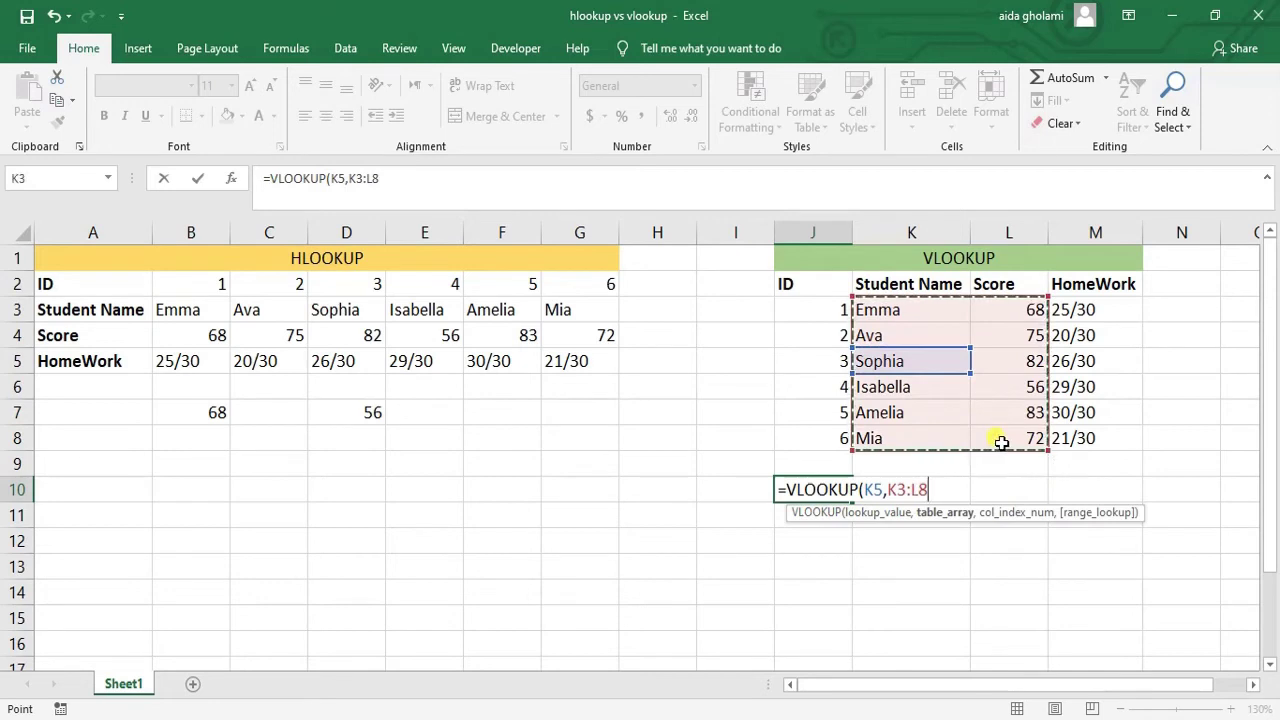
{"action": "type", "text": ",2"}
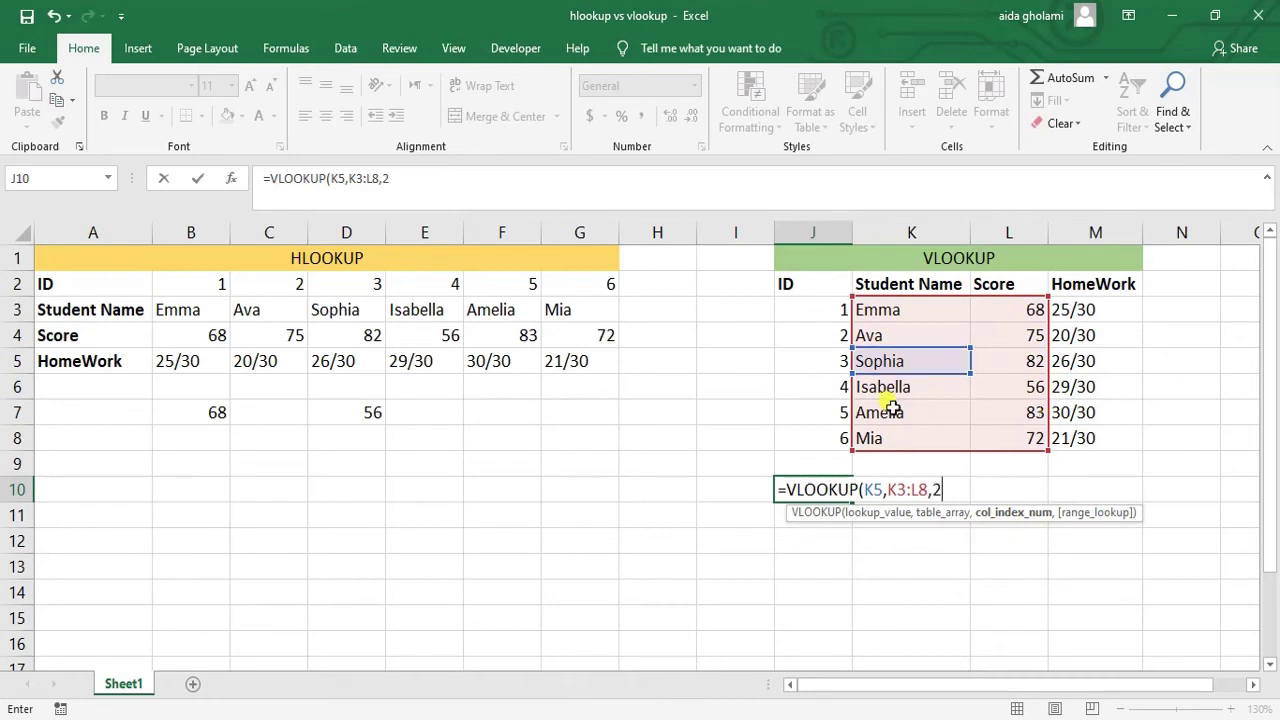
{"action": "type", "text": ","}
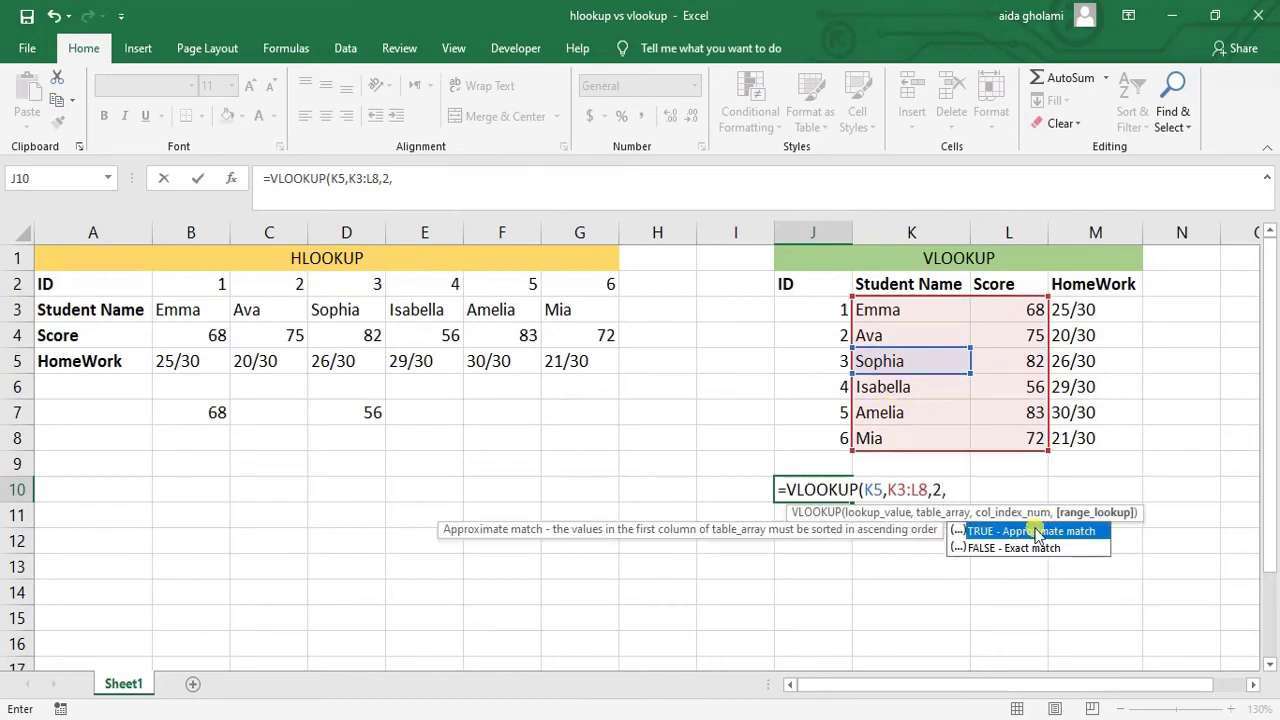
{"action": "double_click", "coordinate": [1008, 549]}
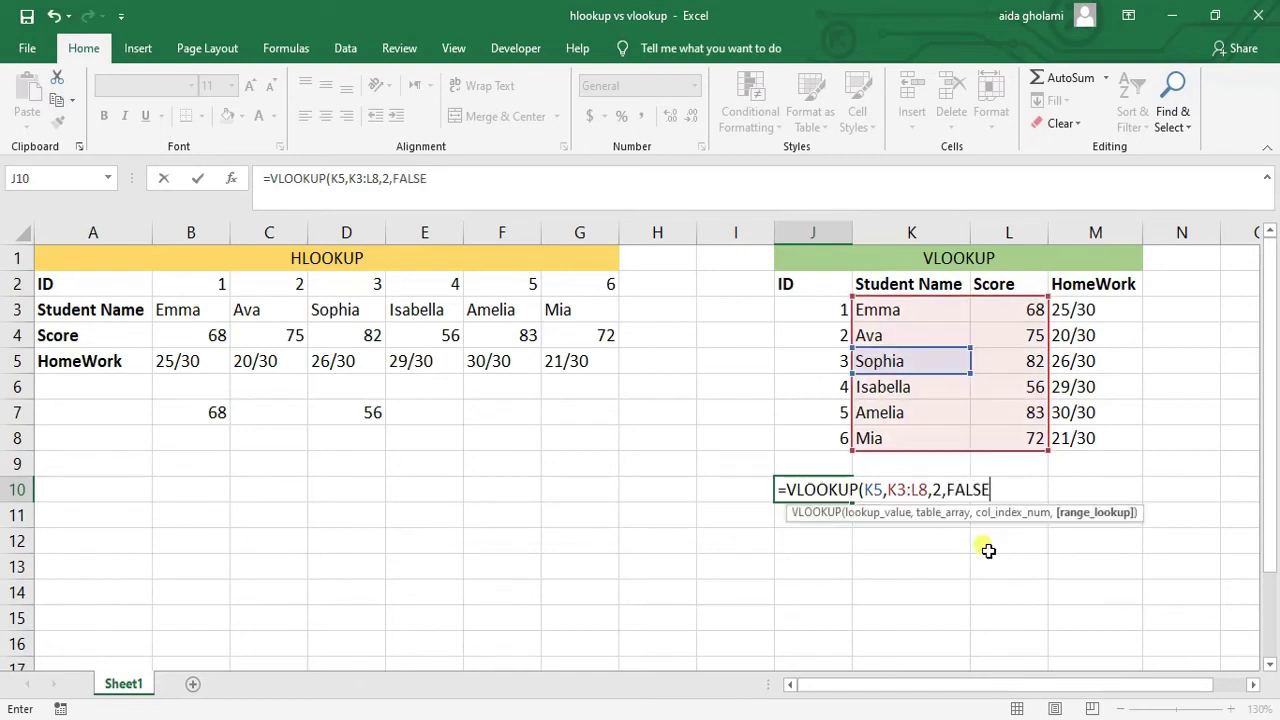
{"action": "type", "text": ")"}
{"action": "key", "text": "Return"}
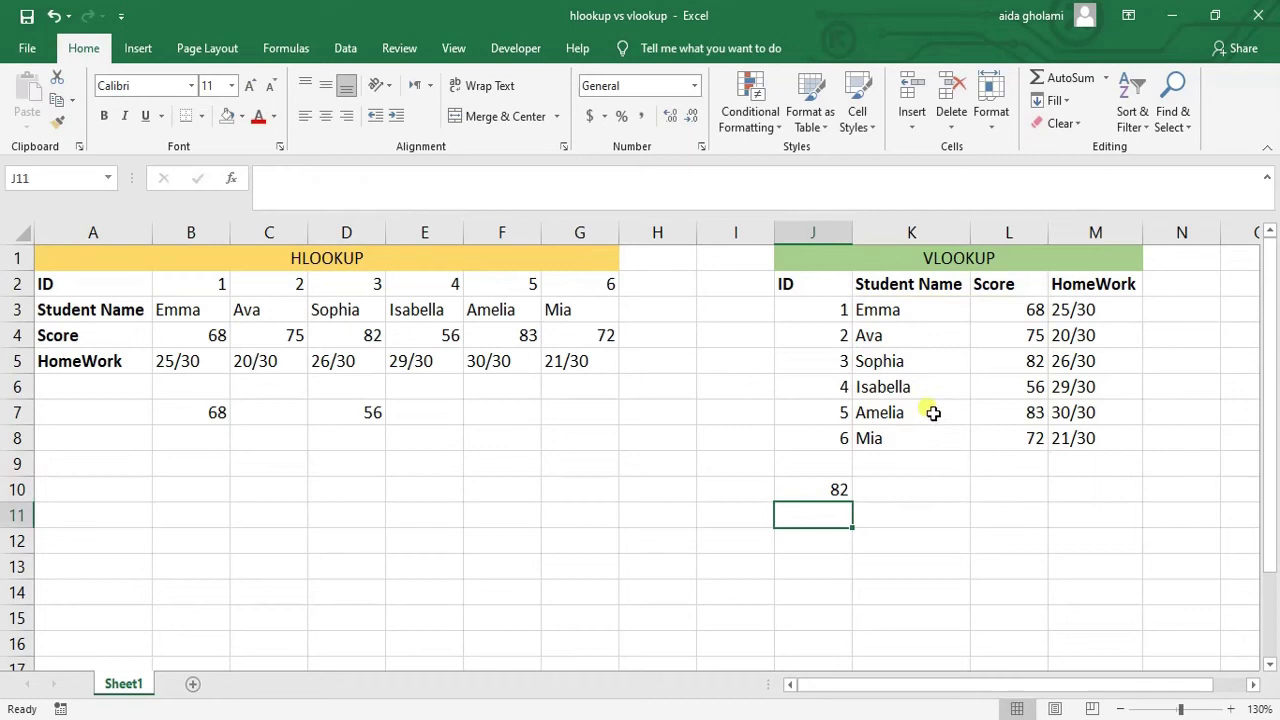
{"action": "left_click", "coordinate": [906, 368]}
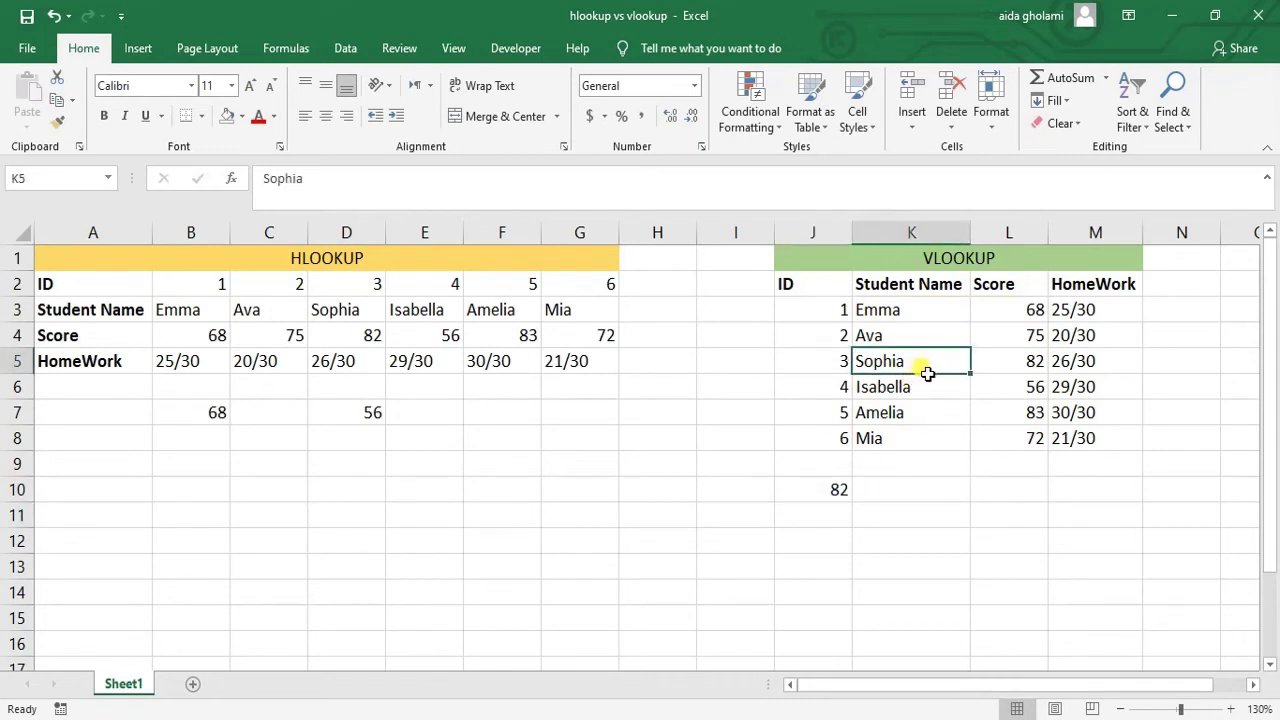
{"action": "left_click", "coordinate": [1044, 365]}
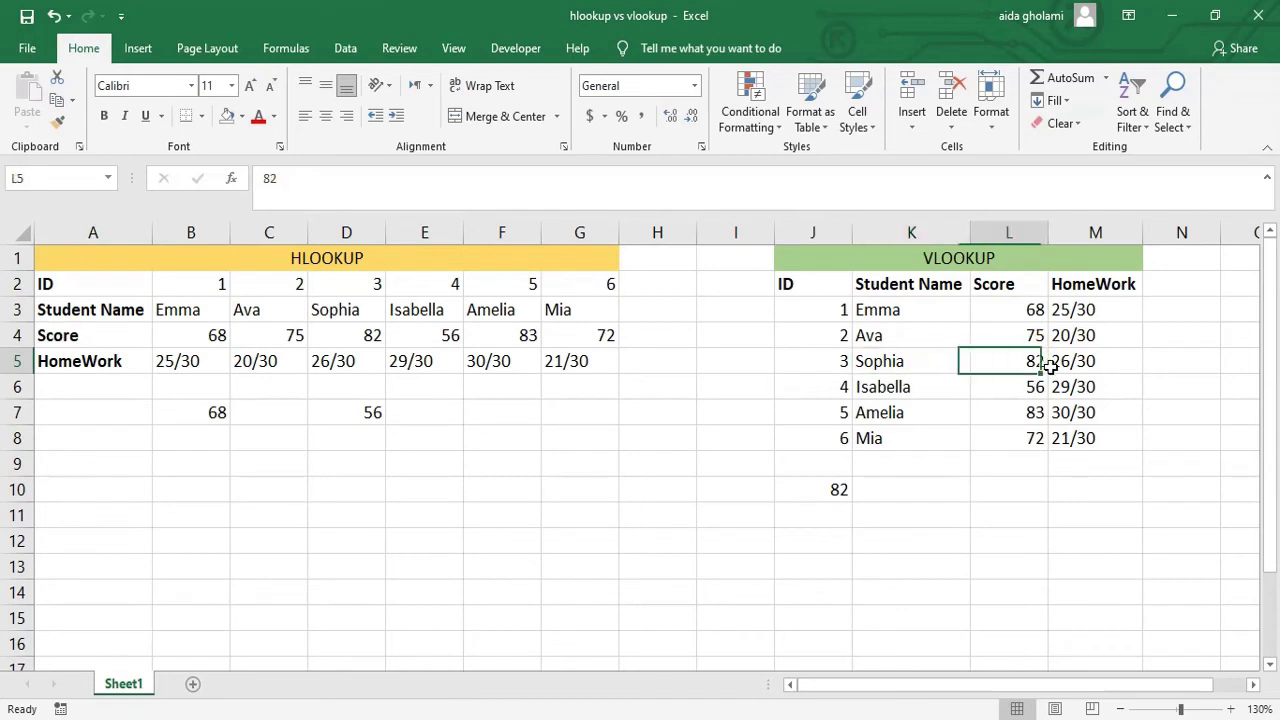
{"action": "left_click", "coordinate": [928, 368]}
{"action": "left_click", "coordinate": [1020, 366]}
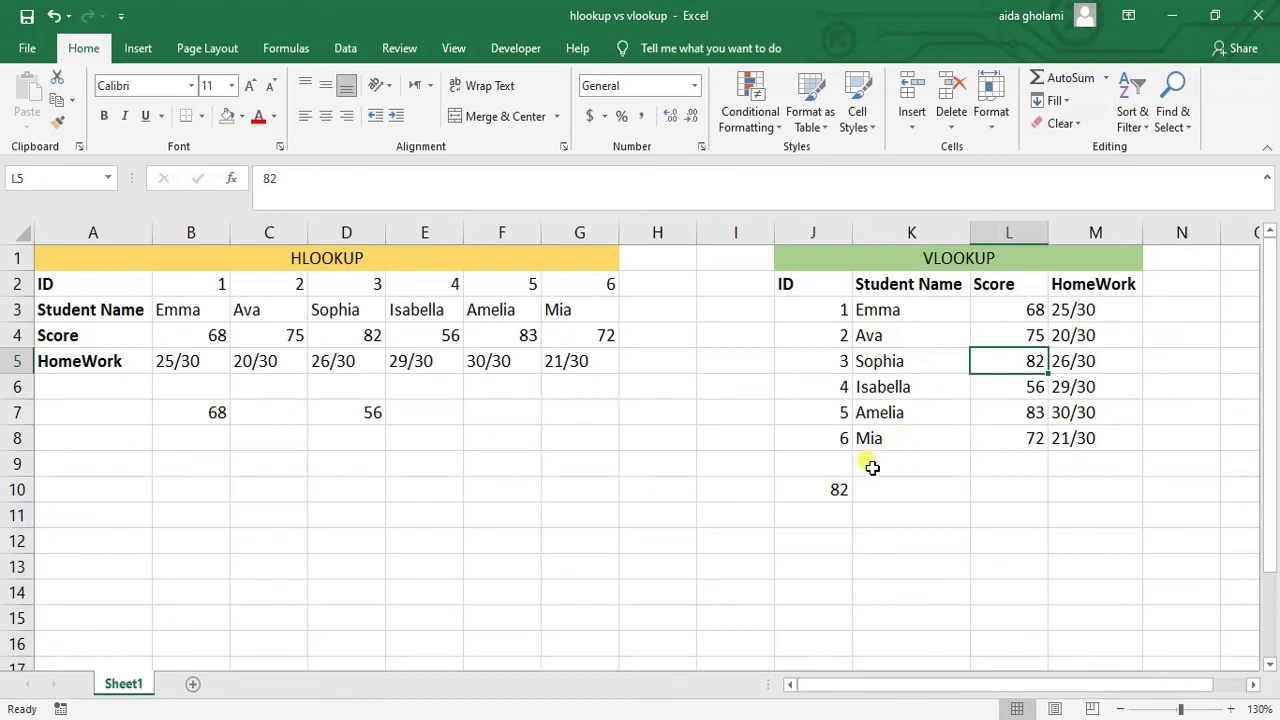
{"action": "left_click", "coordinate": [997, 497]}
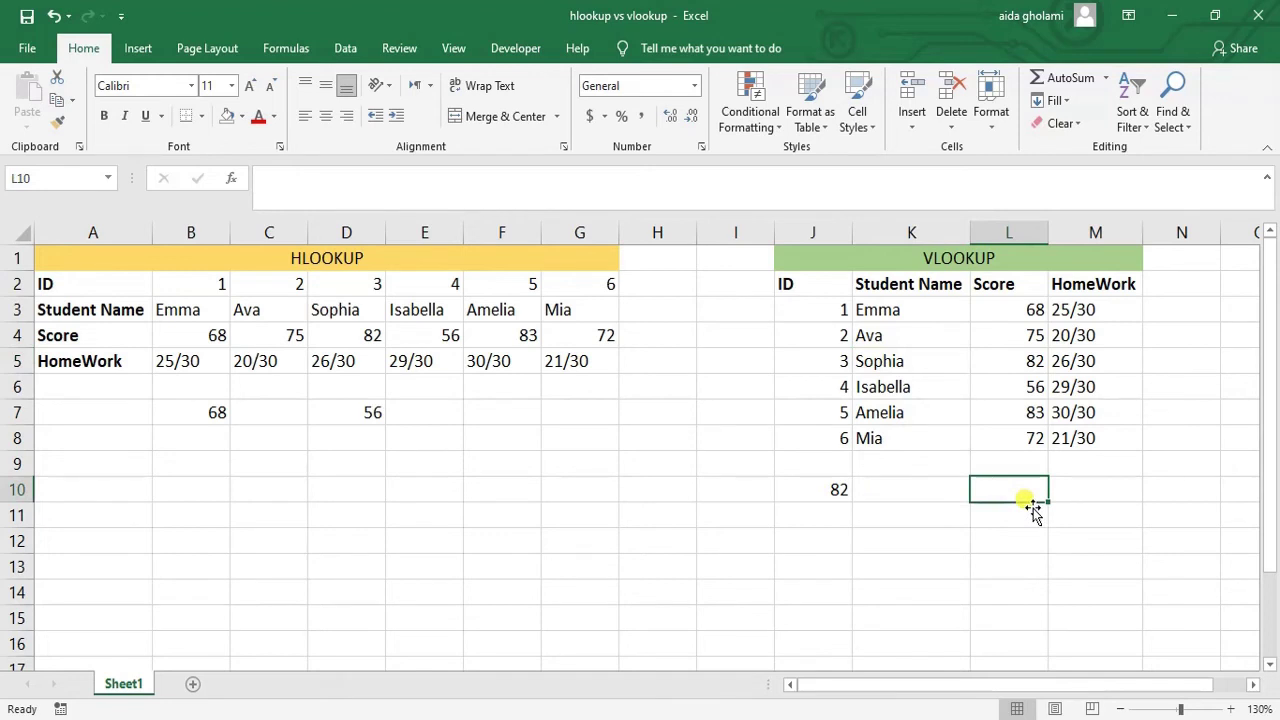
Step: Enter =VLOOKUP(J8,J3:L8,3,FALSE) in L10 to return ID 6's score, 72
{"action": "type", "text": "="}
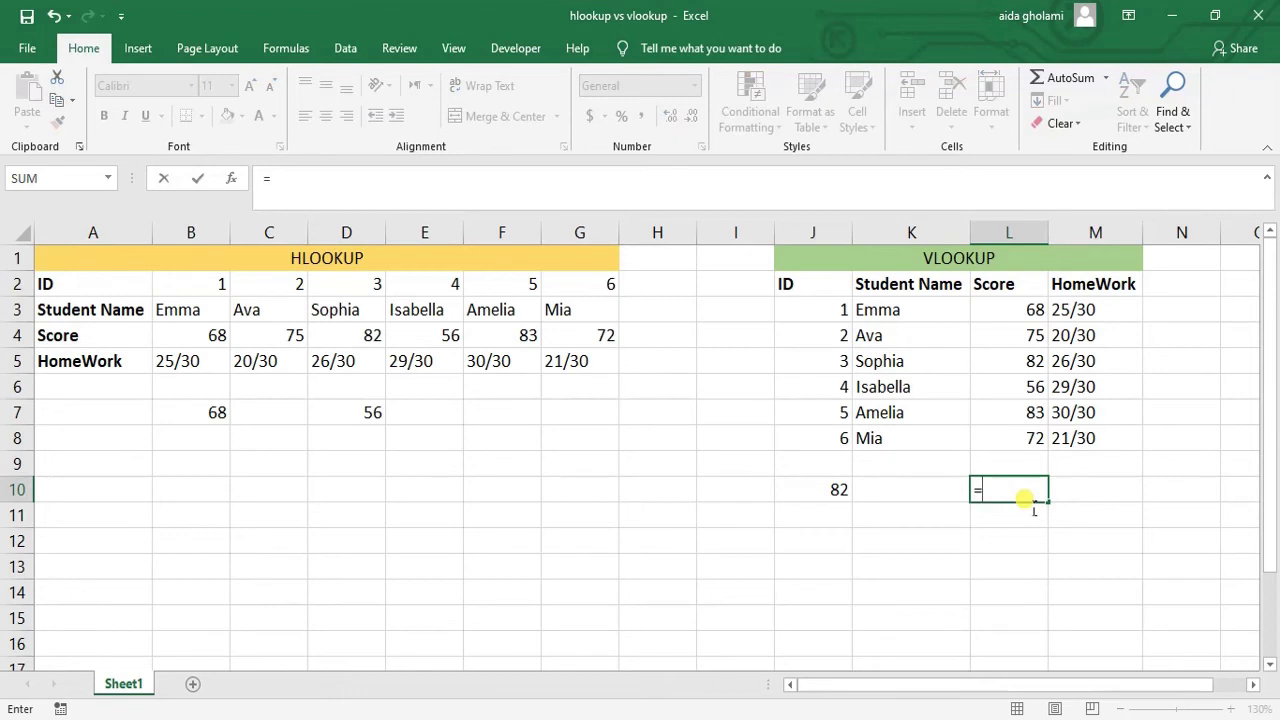
{"action": "type", "text": "vl"}
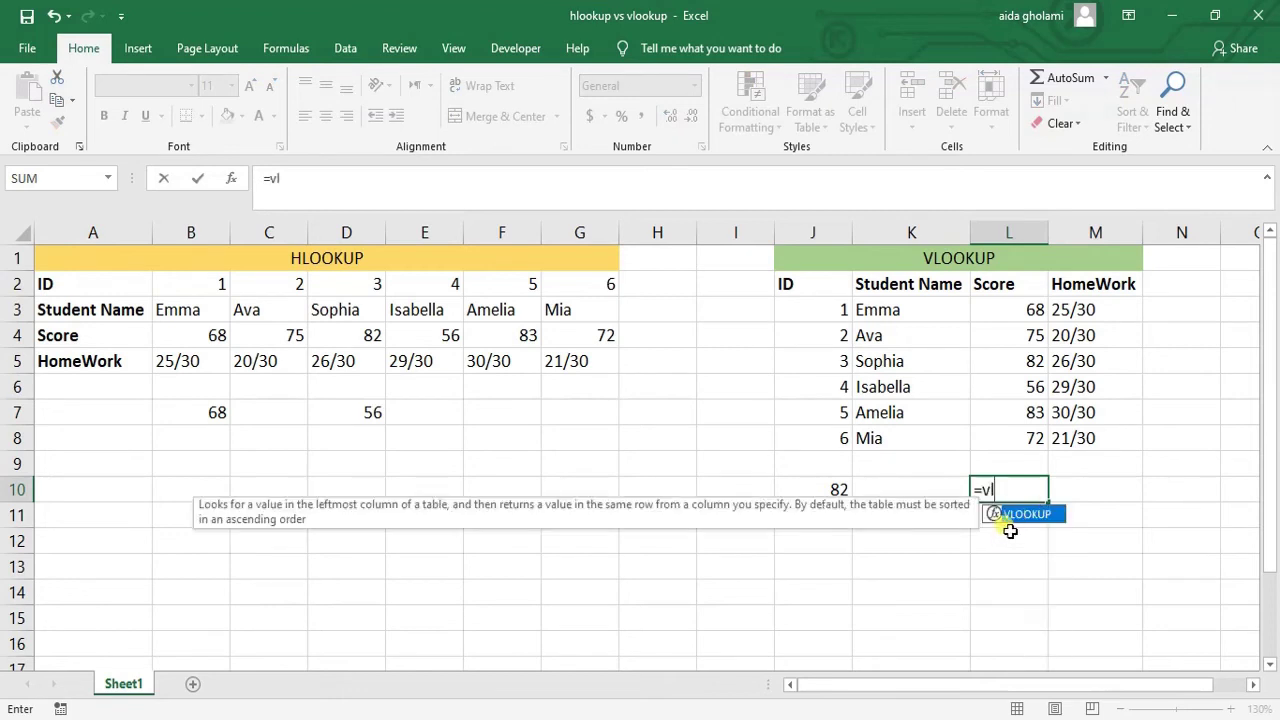
{"action": "double_click", "coordinate": [1008, 516]}
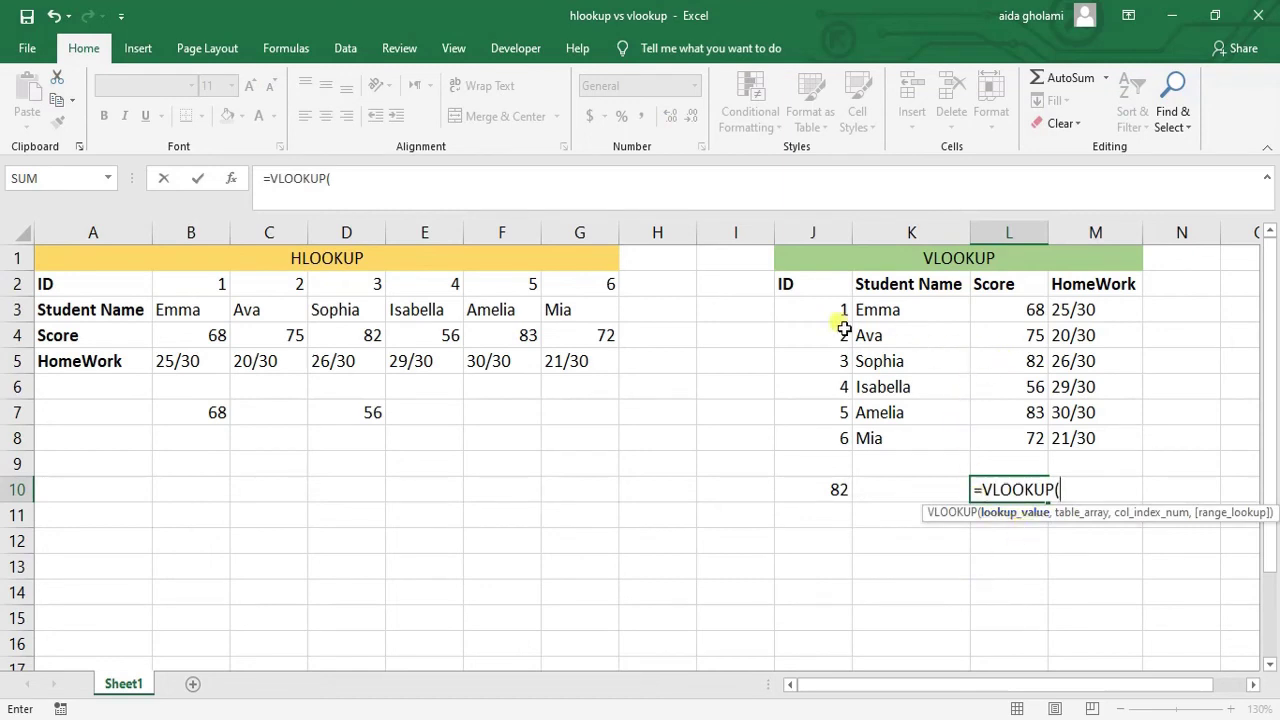
{"action": "left_click", "coordinate": [838, 442]}
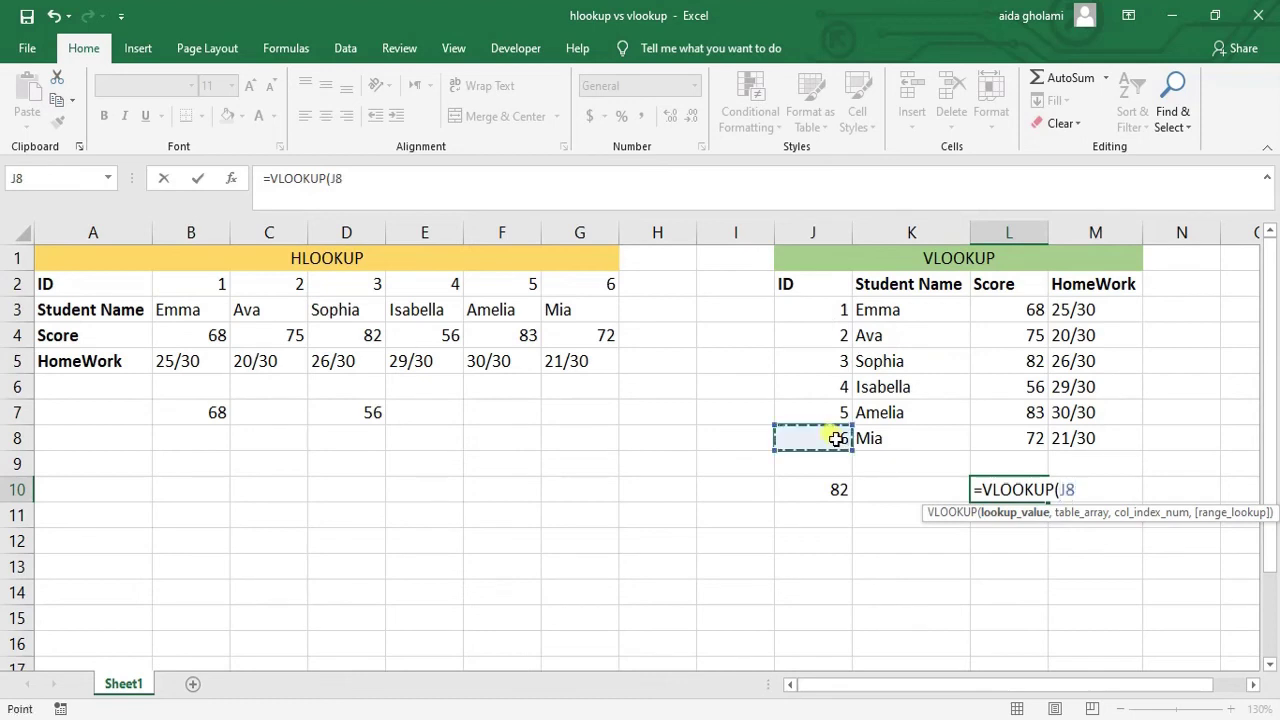
{"action": "type", "text": ","}
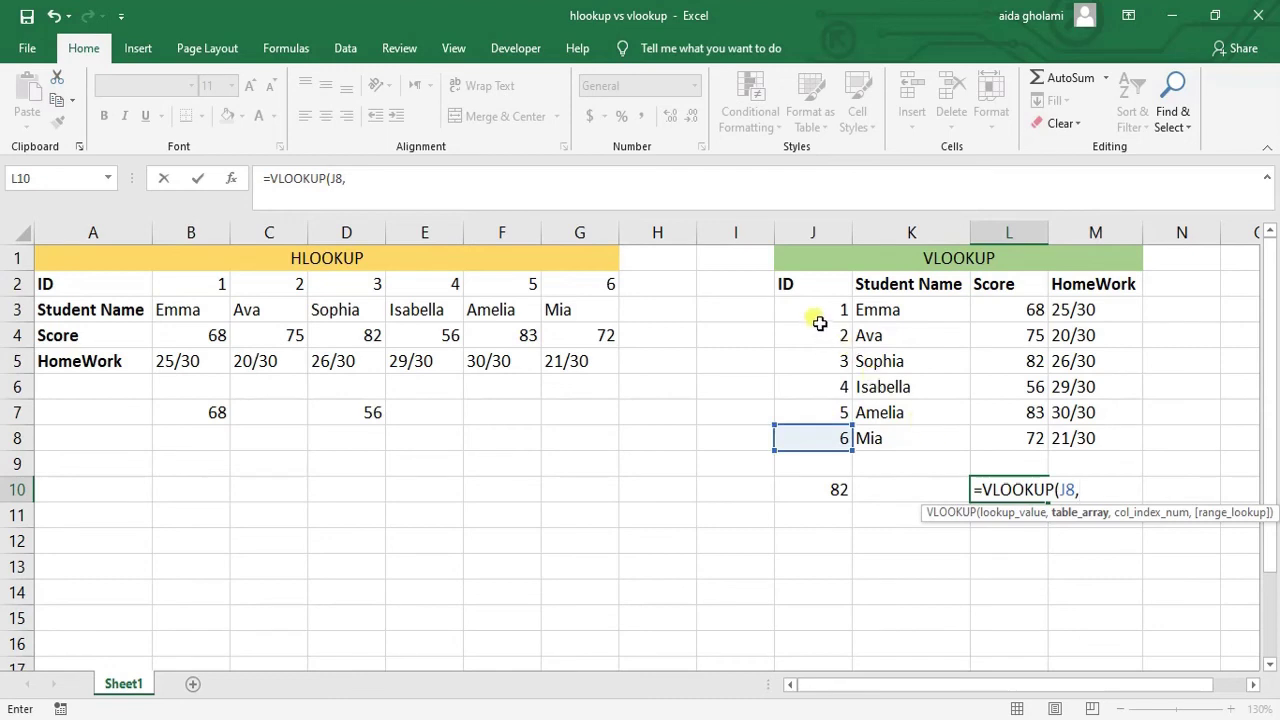
{"action": "left_click_drag", "start_coordinate": [815, 312], "coordinate": [997, 457]}
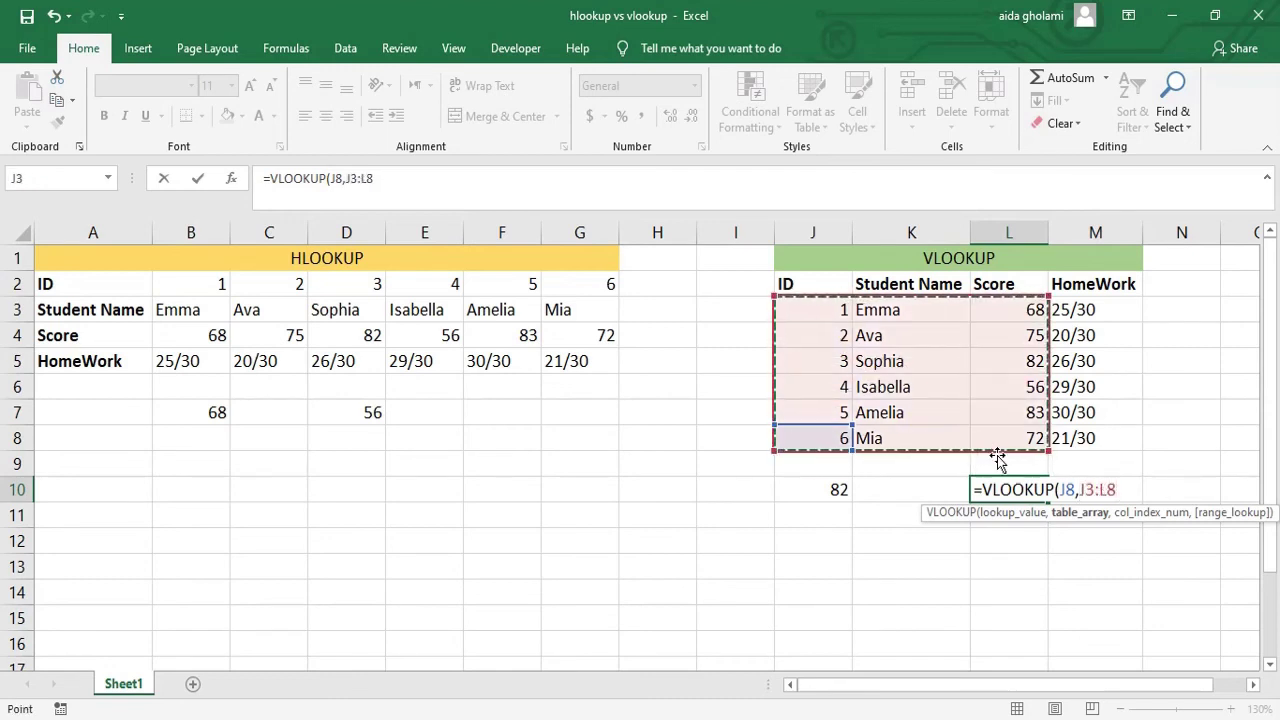
{"action": "type", "text": ","}
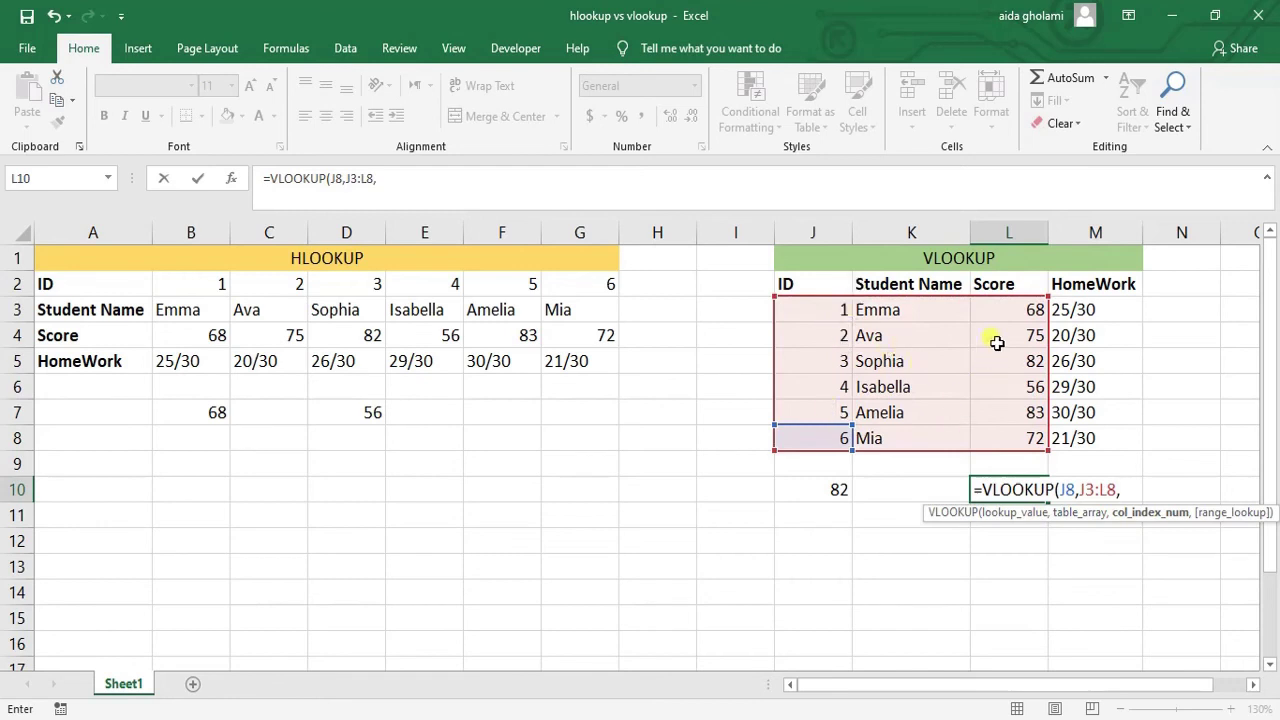
{"action": "type", "text": "3,"}
{"action": "double_click", "coordinate": [1143, 549]}
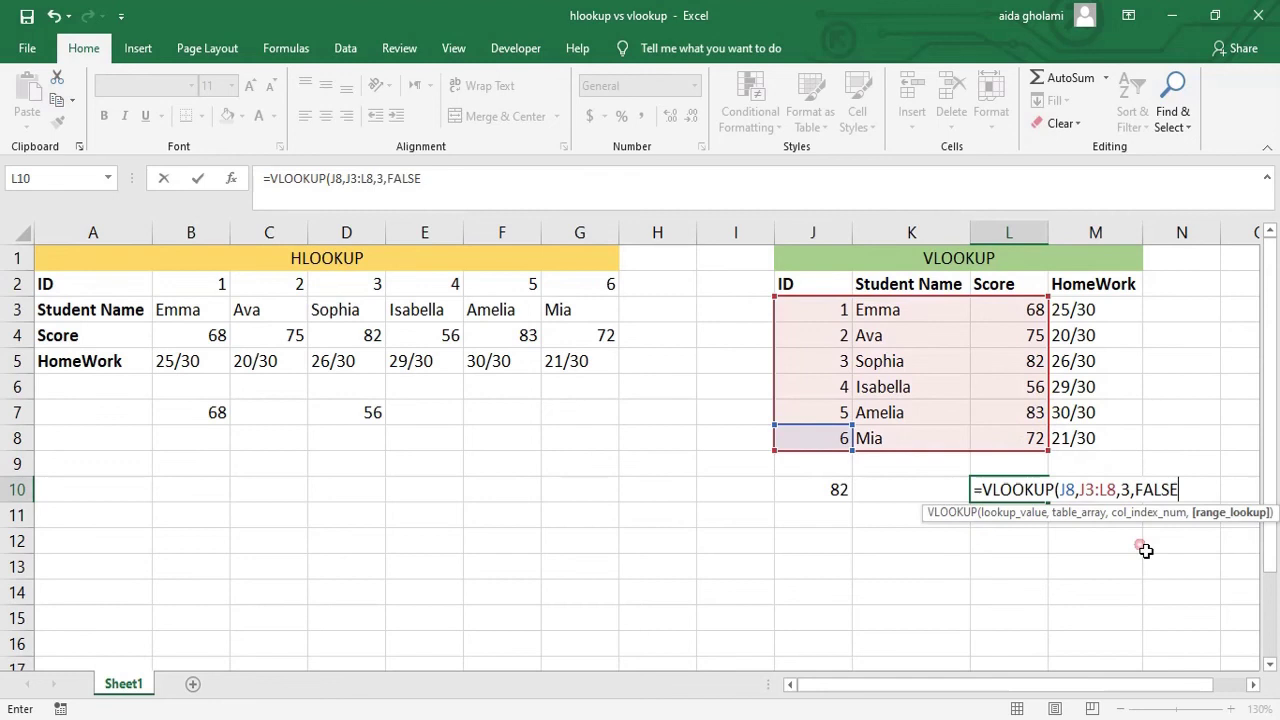
{"action": "type", "text": ")"}
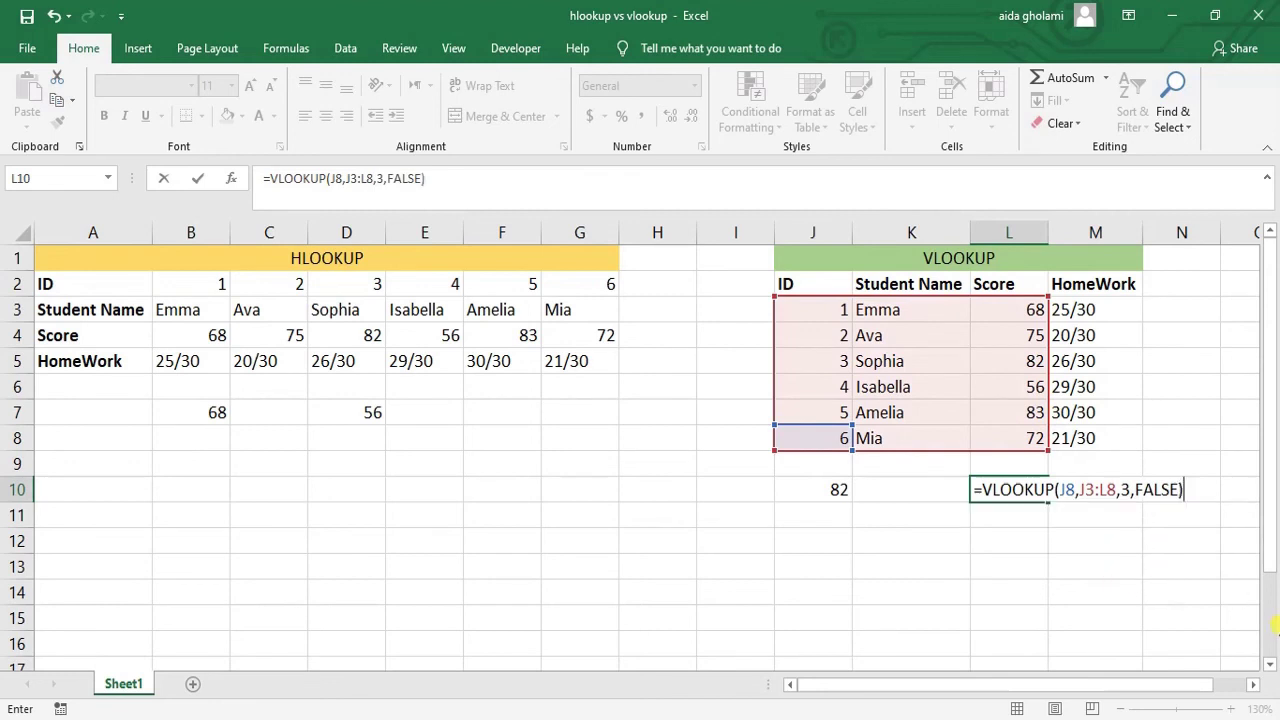
{"action": "key", "text": "Return"}
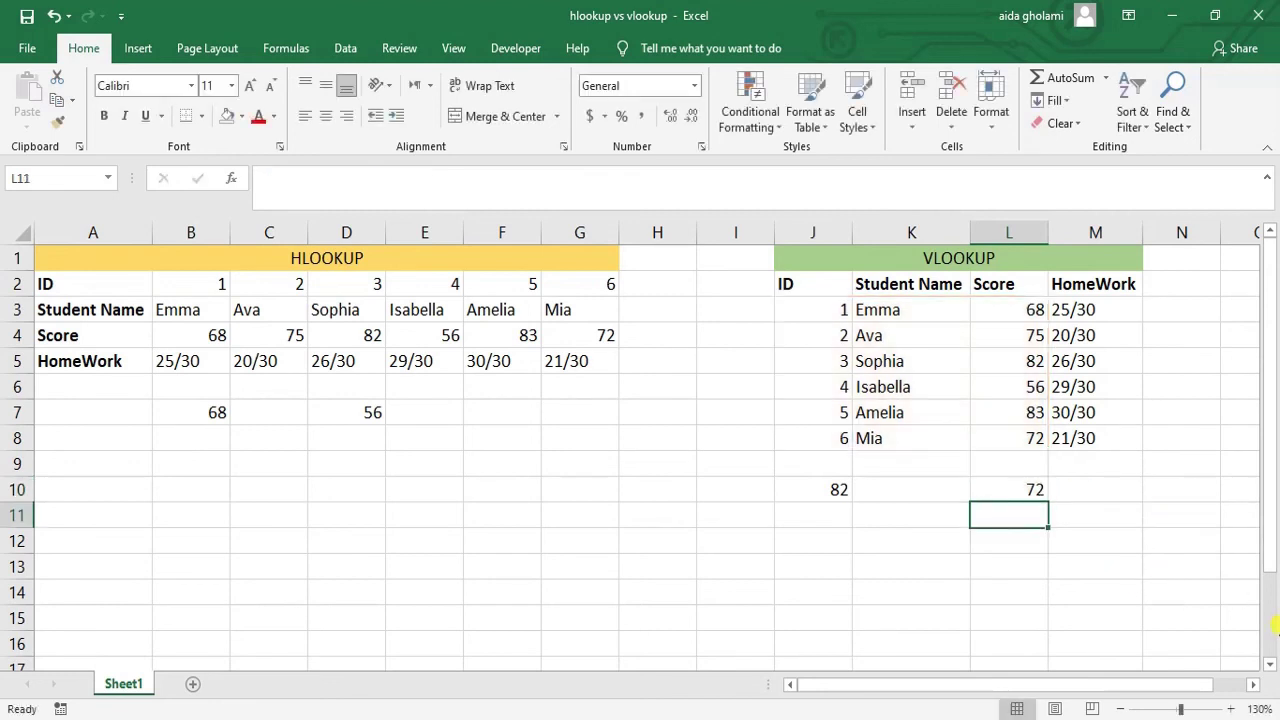
{"action": "left_click", "coordinate": [1005, 493]}
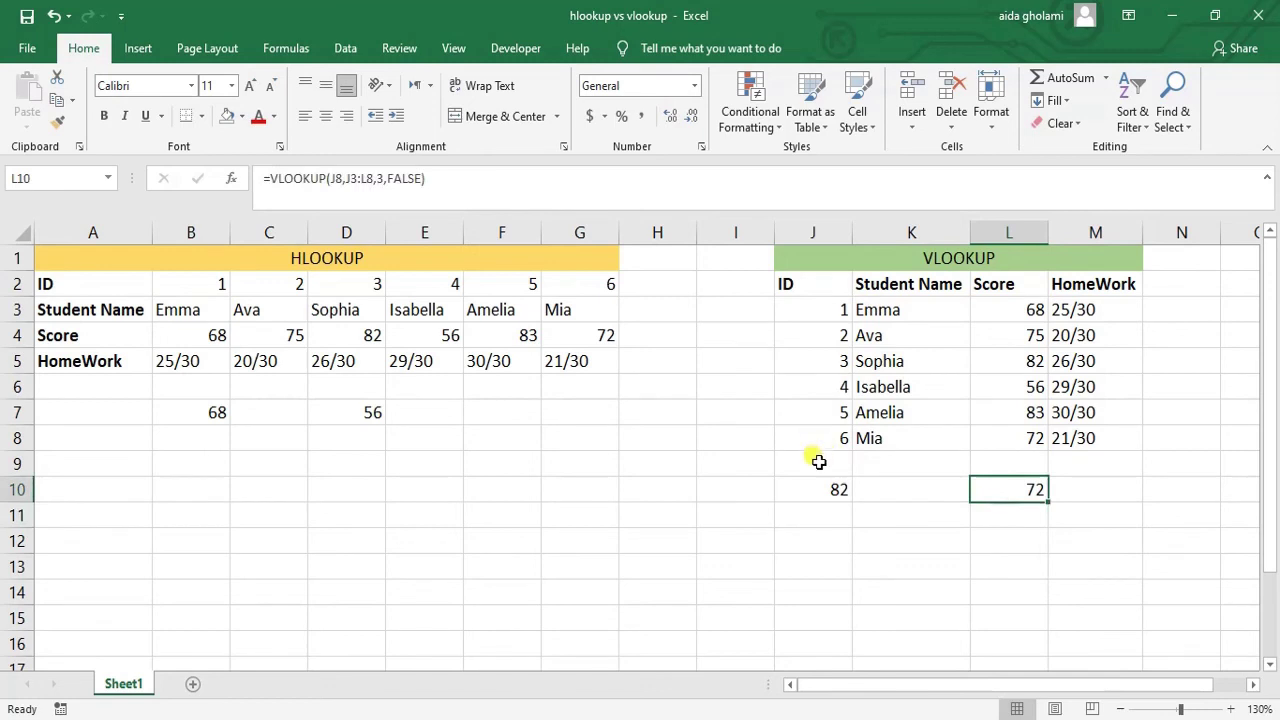
{"action": "left_click_drag", "start_coordinate": [810, 447], "coordinate": [1043, 438]}
{"action": "left_click", "coordinate": [1034, 436]}
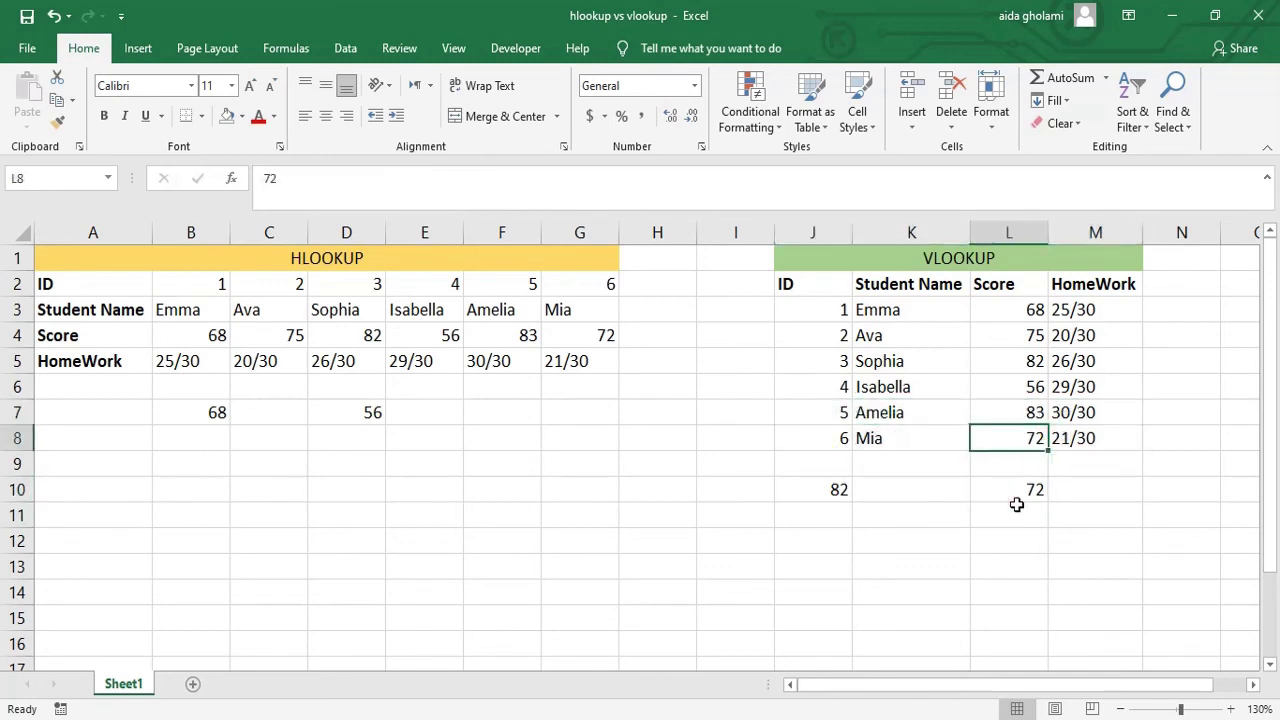
{"action": "left_click", "coordinate": [1016, 505]}
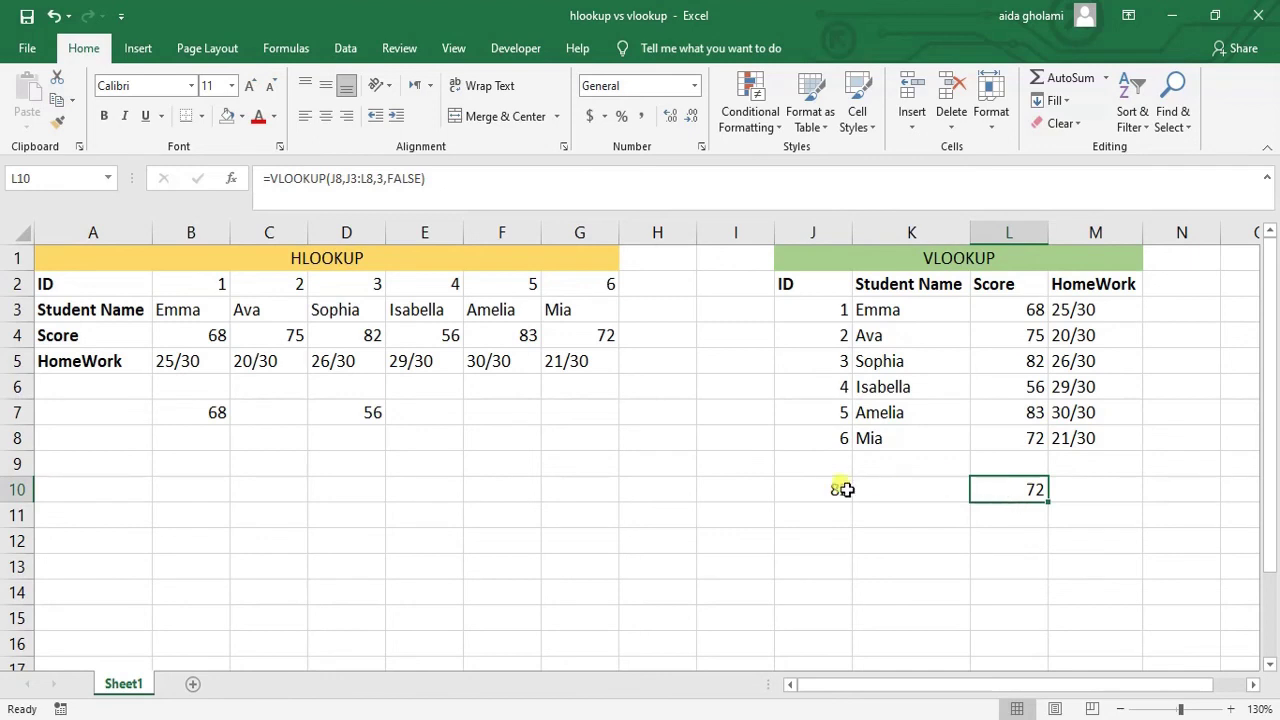
{"action": "left_click_drag", "start_coordinate": [814, 443], "coordinate": [1046, 443]}
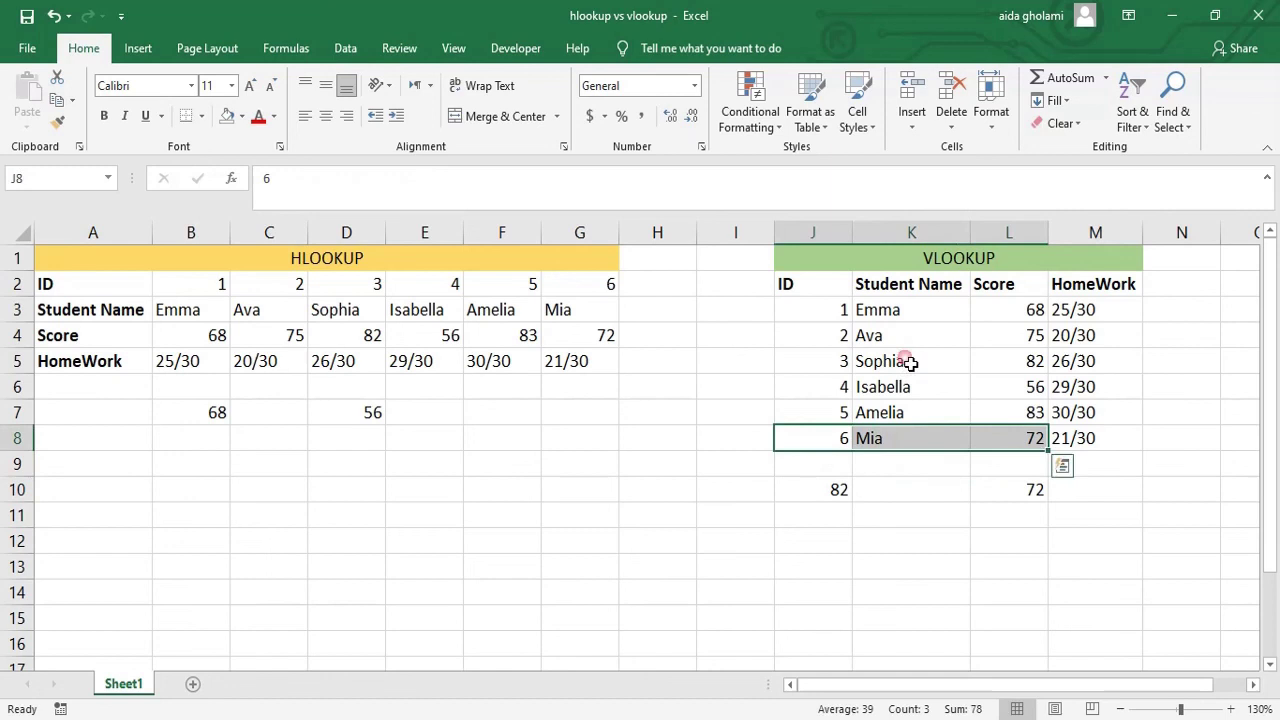
{"action": "left_click_drag", "start_coordinate": [808, 289], "coordinate": [820, 392]}
{"action": "left_click_drag", "start_coordinate": [903, 287], "coordinate": [948, 369]}
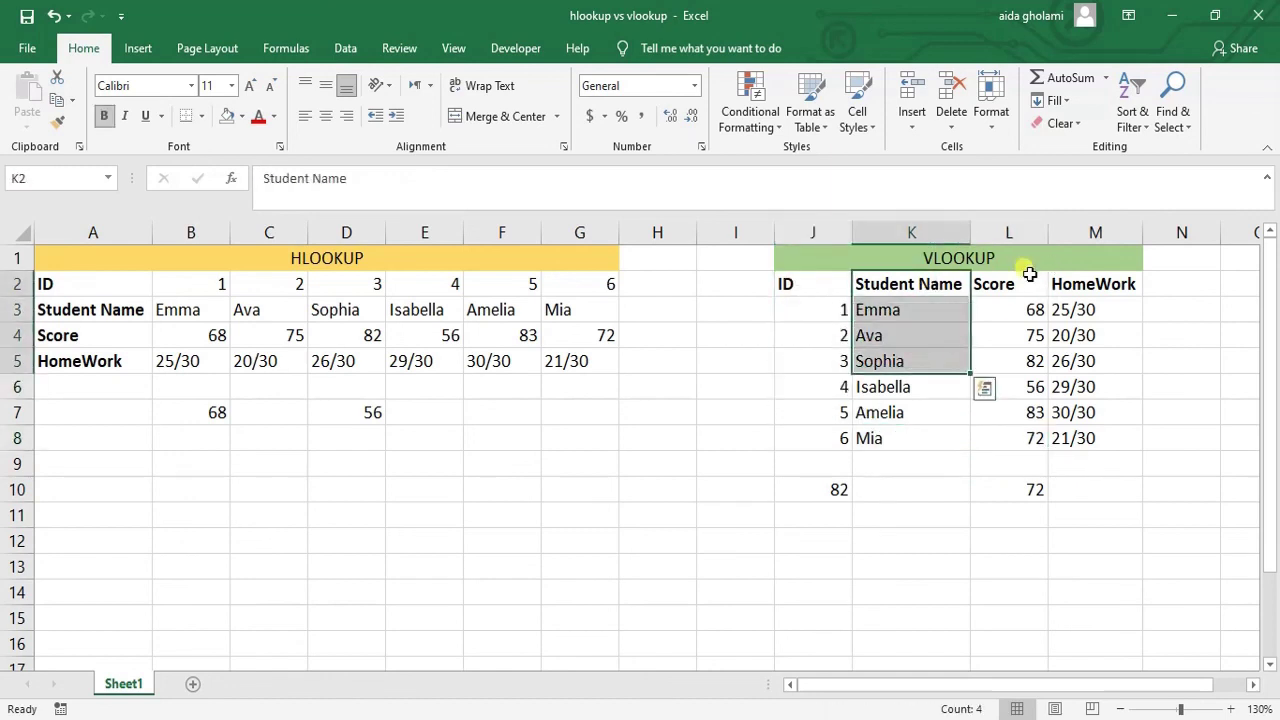
{"action": "left_click_drag", "start_coordinate": [1022, 287], "coordinate": [1040, 342]}
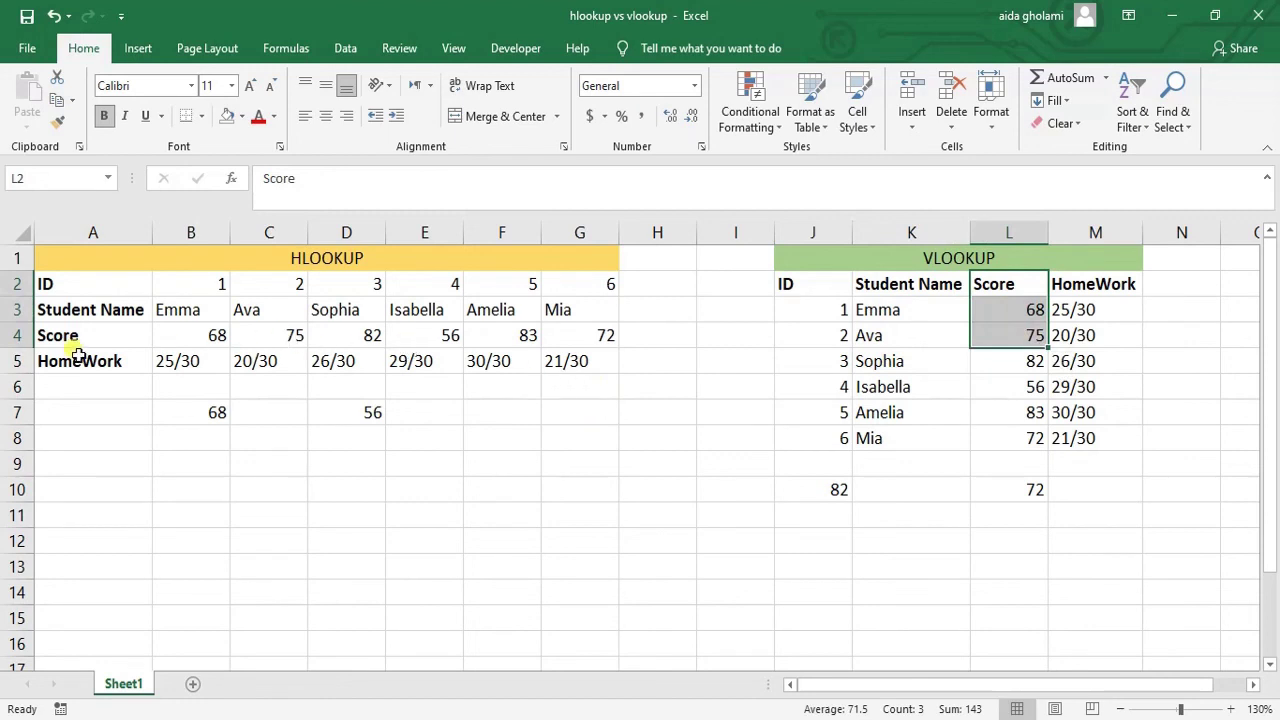
{"action": "left_click_drag", "start_coordinate": [174, 280], "coordinate": [192, 390]}
{"action": "left_click_drag", "start_coordinate": [110, 285], "coordinate": [194, 291]}
{"action": "left_click_drag", "start_coordinate": [126, 318], "coordinate": [246, 334]}
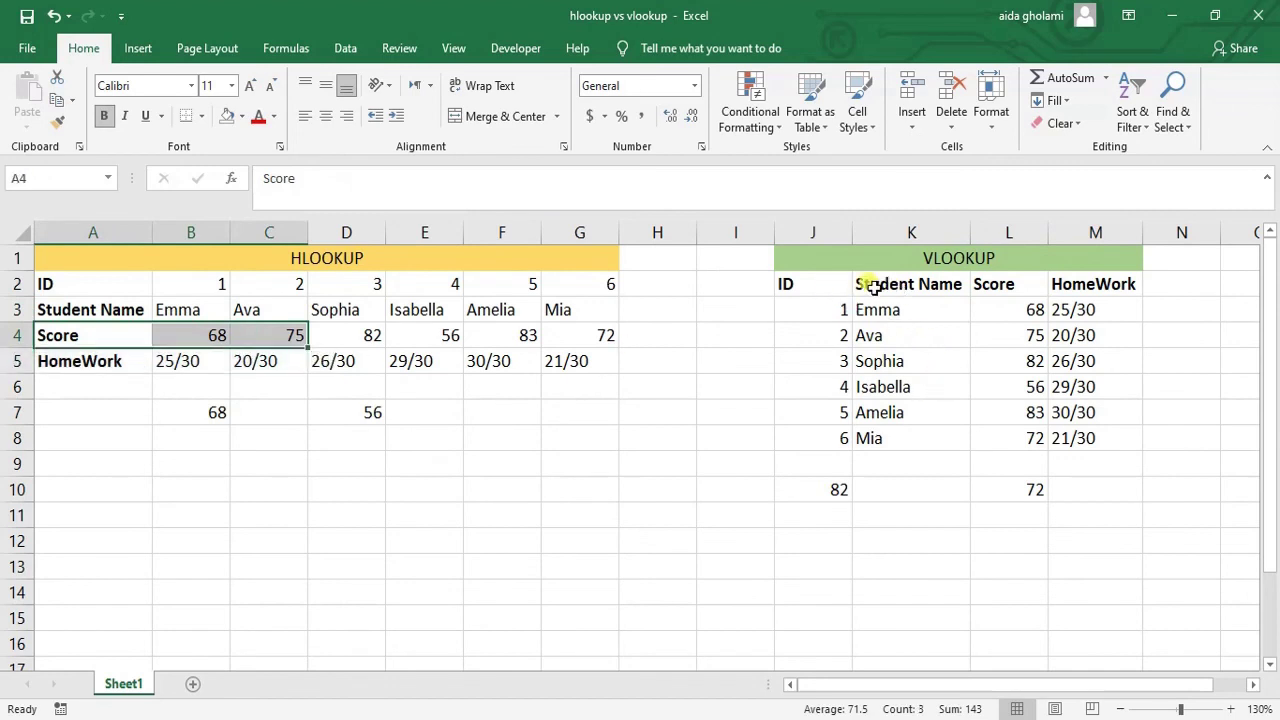
{"action": "left_click_drag", "start_coordinate": [814, 387], "coordinate": [1060, 412]}
{"action": "left_click_drag", "start_coordinate": [900, 286], "coordinate": [900, 386]}
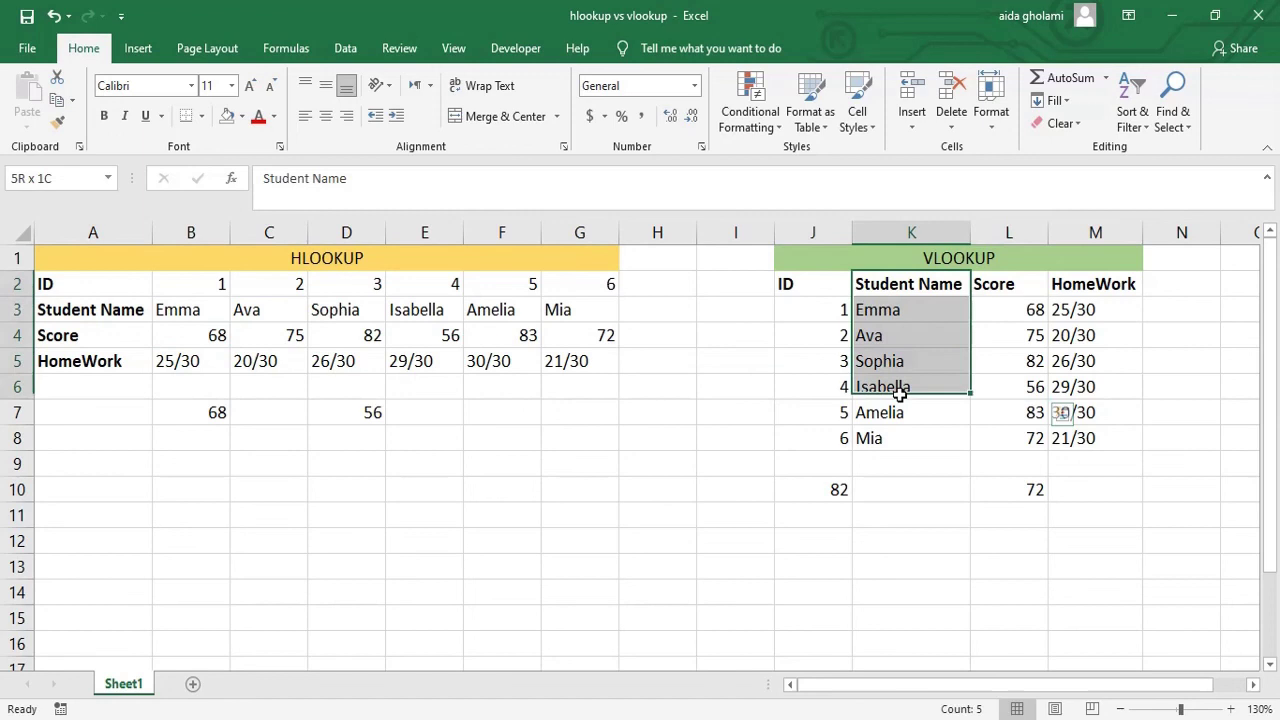
{"action": "left_click_drag", "start_coordinate": [1018, 286], "coordinate": [1020, 412]}
{"action": "left_click", "coordinate": [1020, 412]}
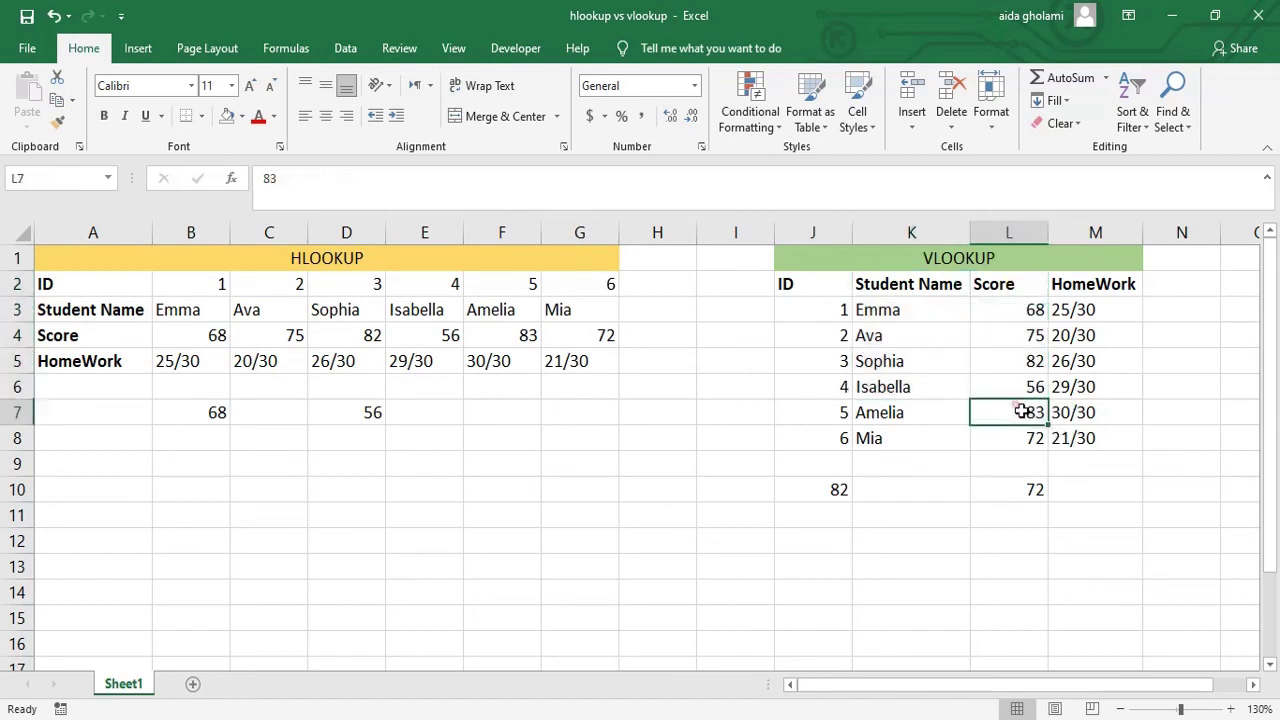